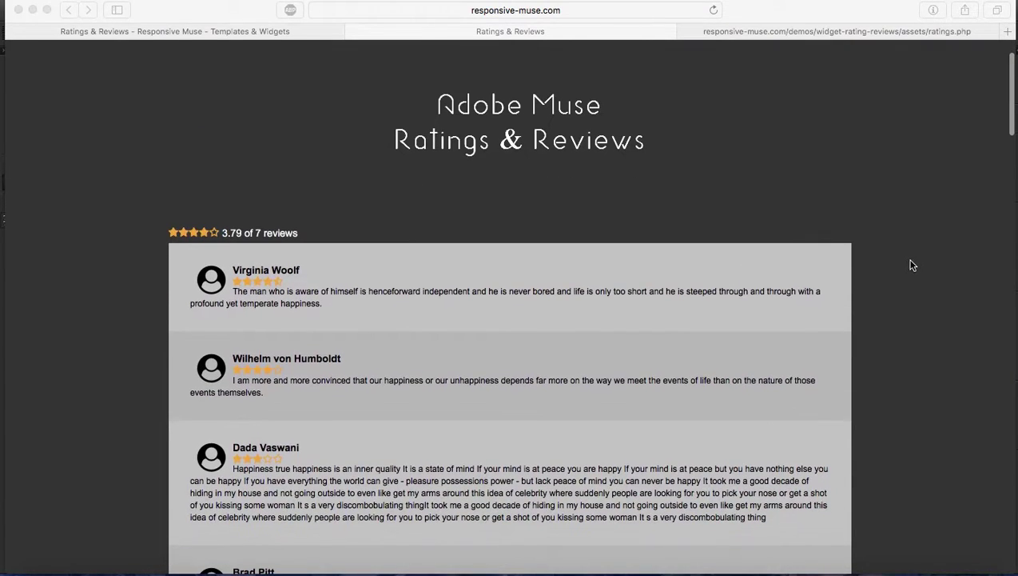
Step: Scroll up and down through the current window to look over its content
scroll(913, 265, "down", 3)
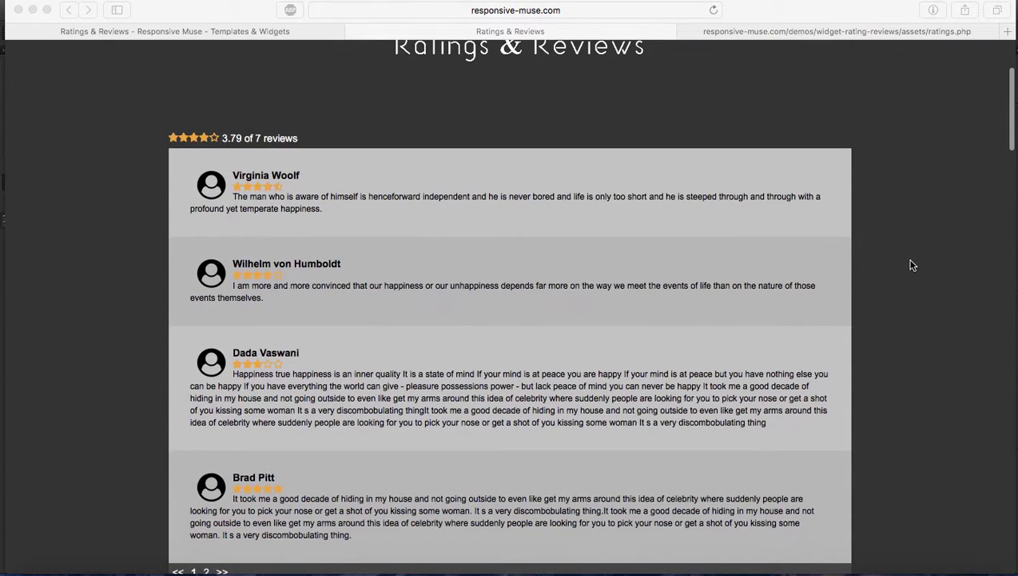
scroll(913, 264, "down", 4)
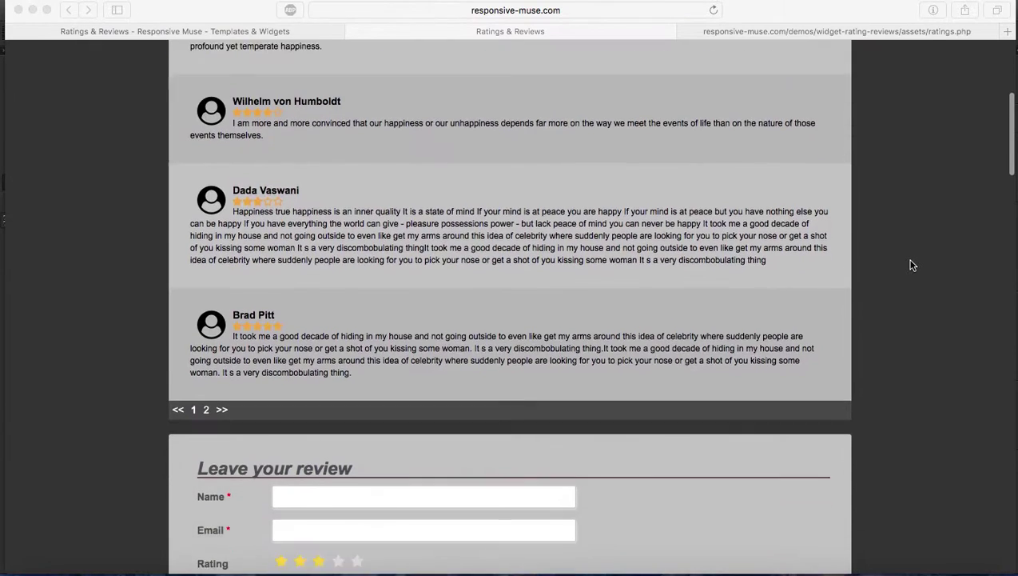
scroll(912, 264, "up", 4)
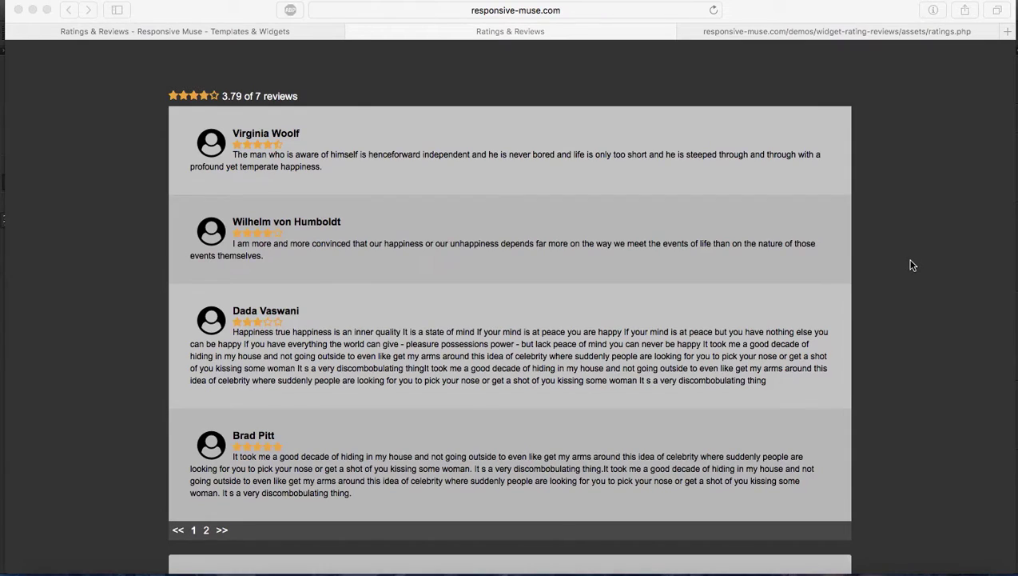
scroll(913, 265, "down", 2)
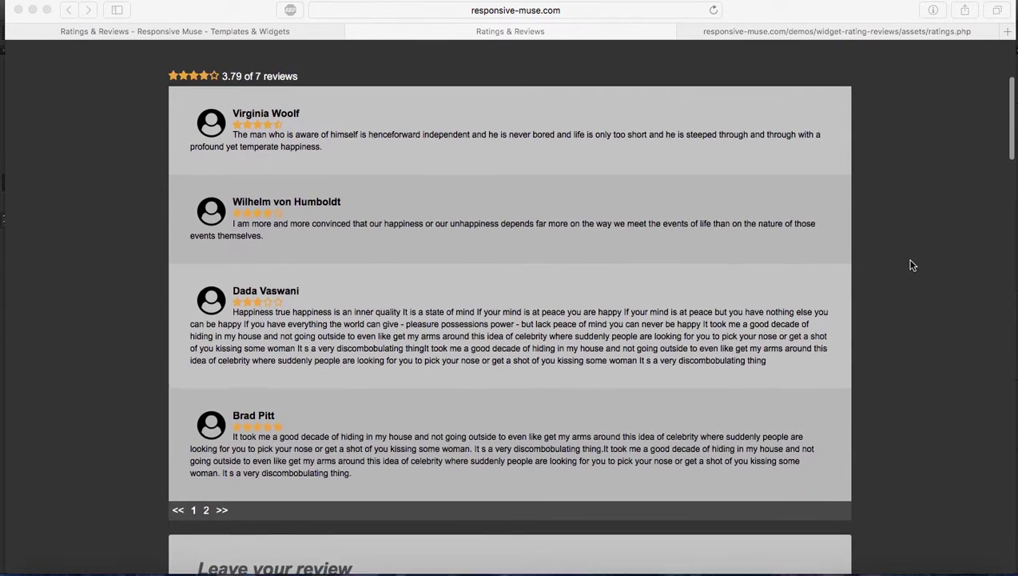
scroll(913, 266, "up", 4)
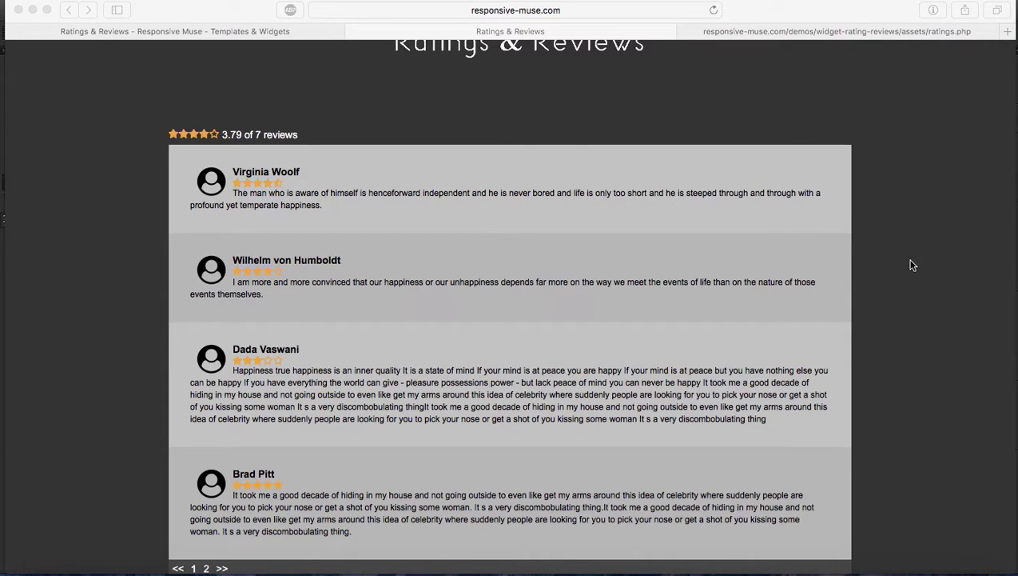
scroll(912, 265, "down", 3)
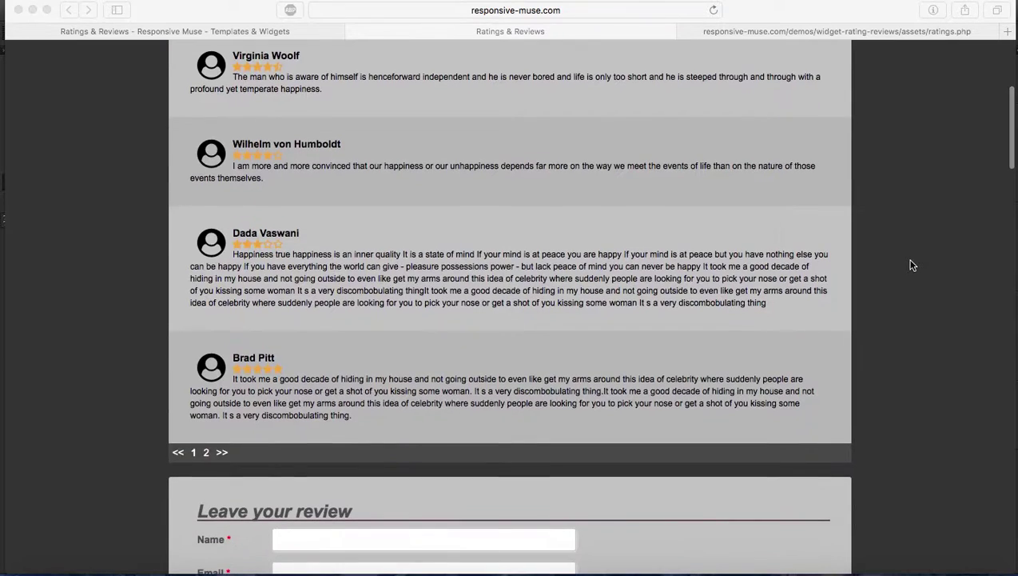
scroll(913, 266, "down", 1)
scroll(912, 266, "up", 3)
scroll(913, 266, "up", 3)
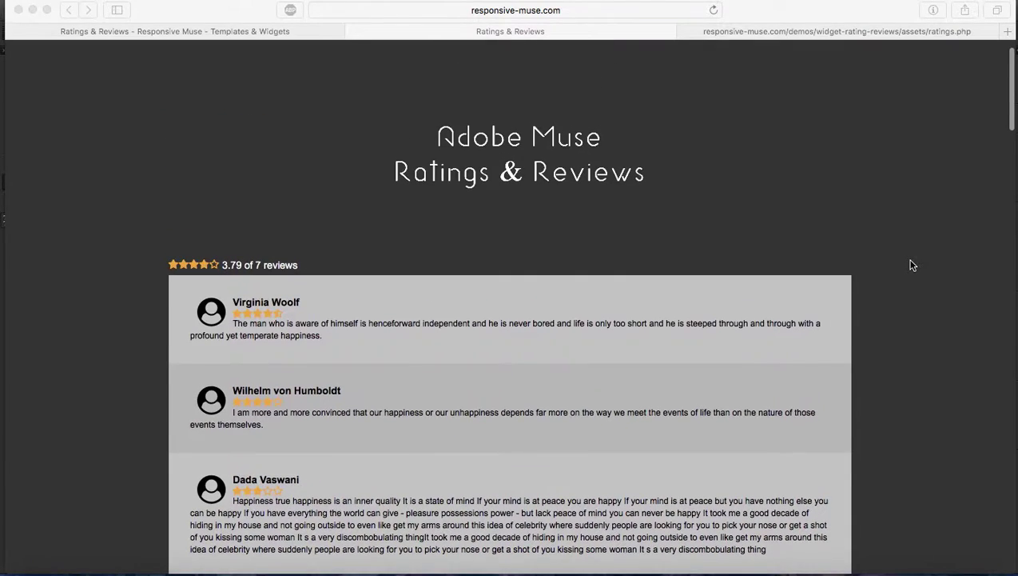
scroll(938, 268, "down", 5)
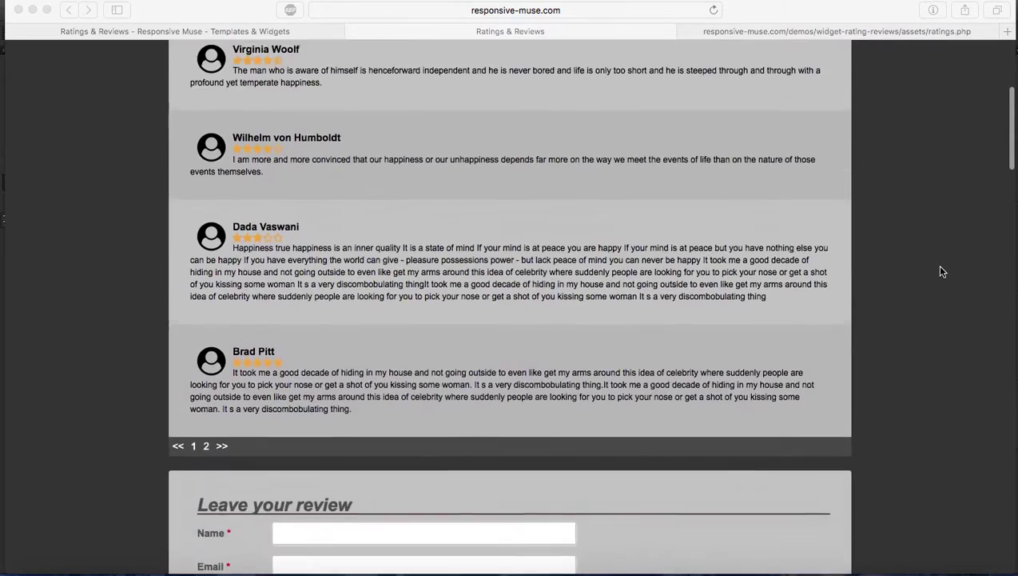
scroll(941, 272, "down", 1)
scroll(941, 272, "up", 7)
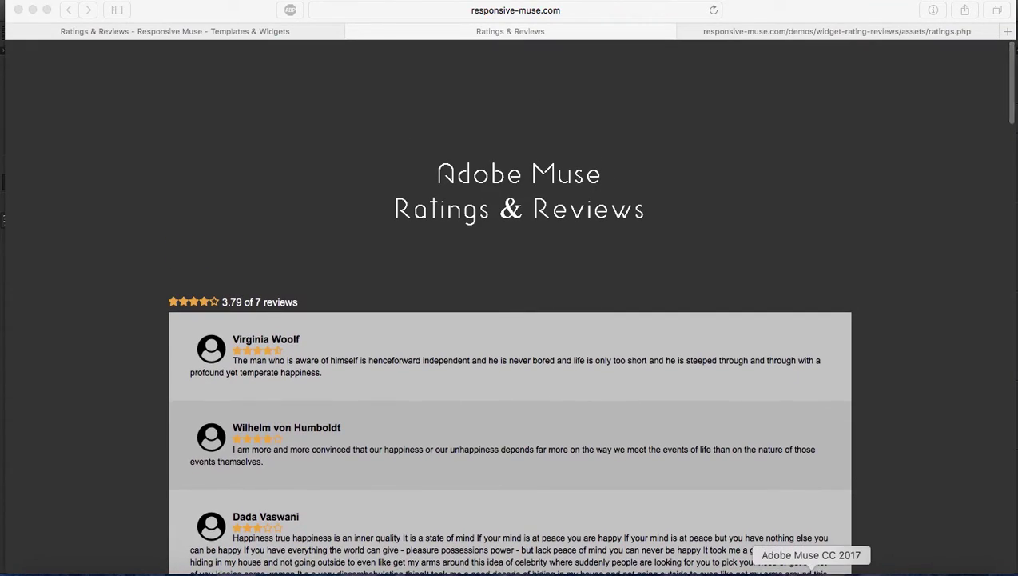
Step: Switch to Adobe Muse and return from Plan view to the Home page design
left_click(812, 569)
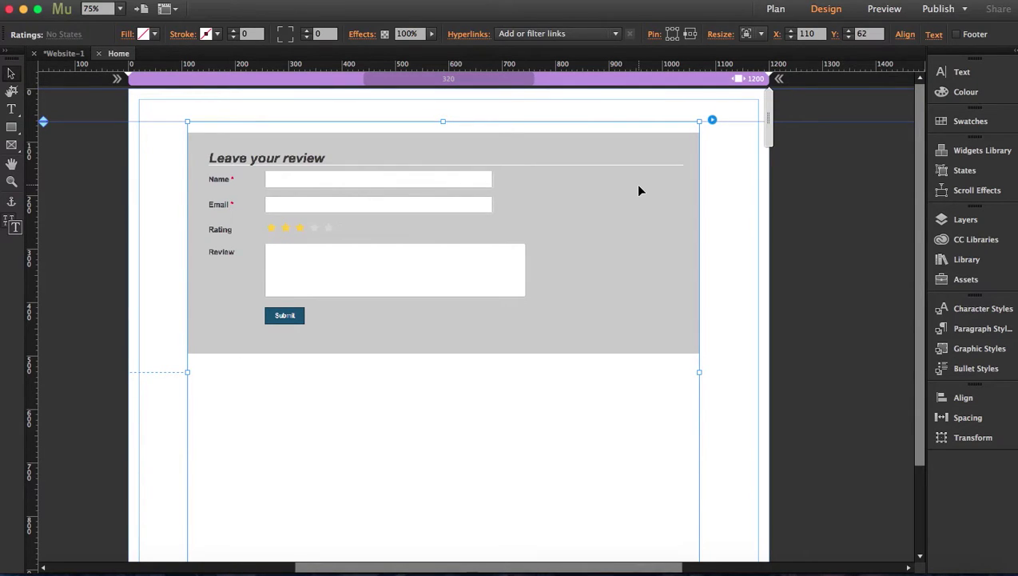
left_click(64, 53)
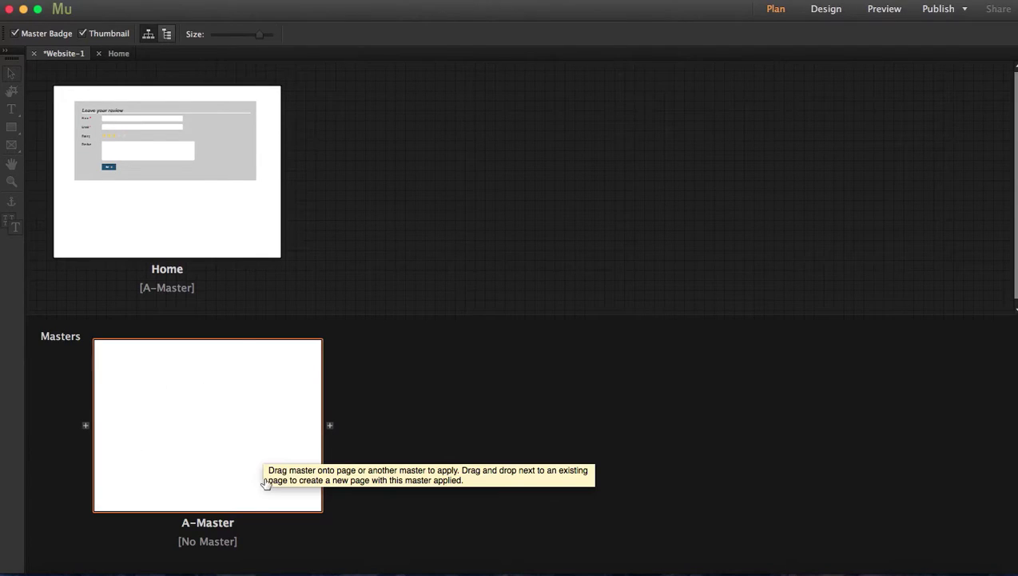
left_click(120, 56)
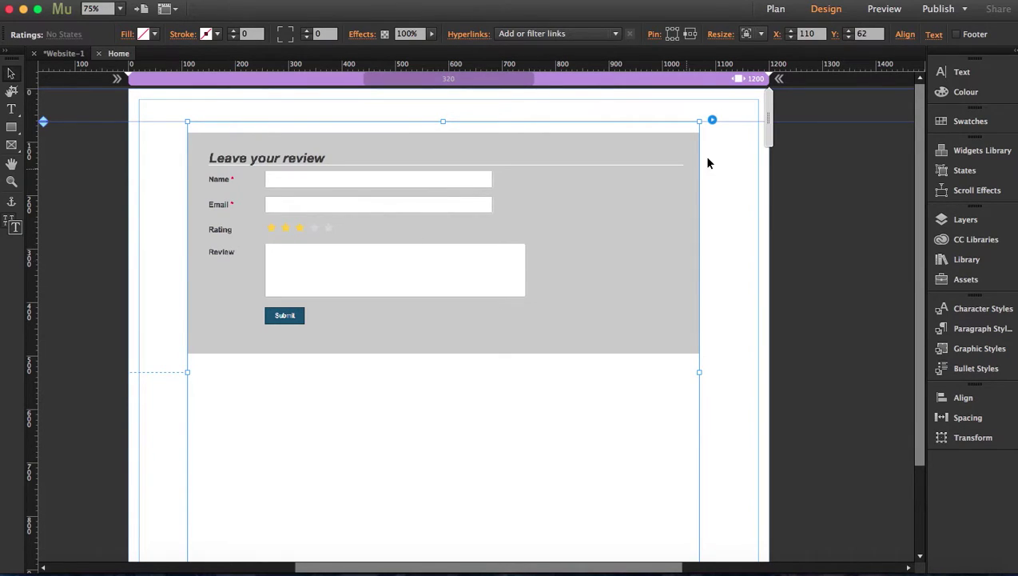
Step: In the ratings widget options, set the form Title size to 30 px
left_click(712, 121)
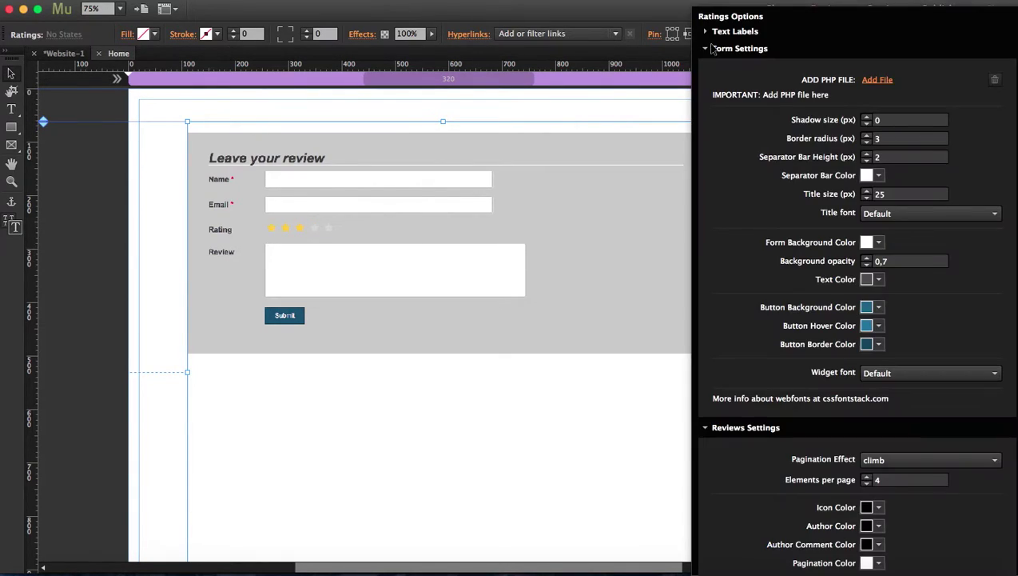
left_click(705, 32)
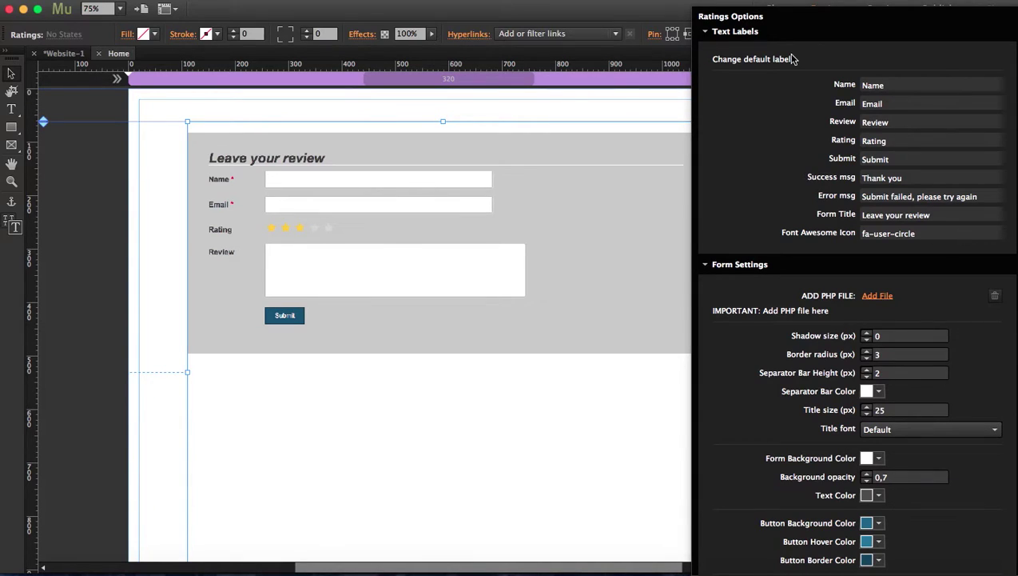
left_click(707, 35)
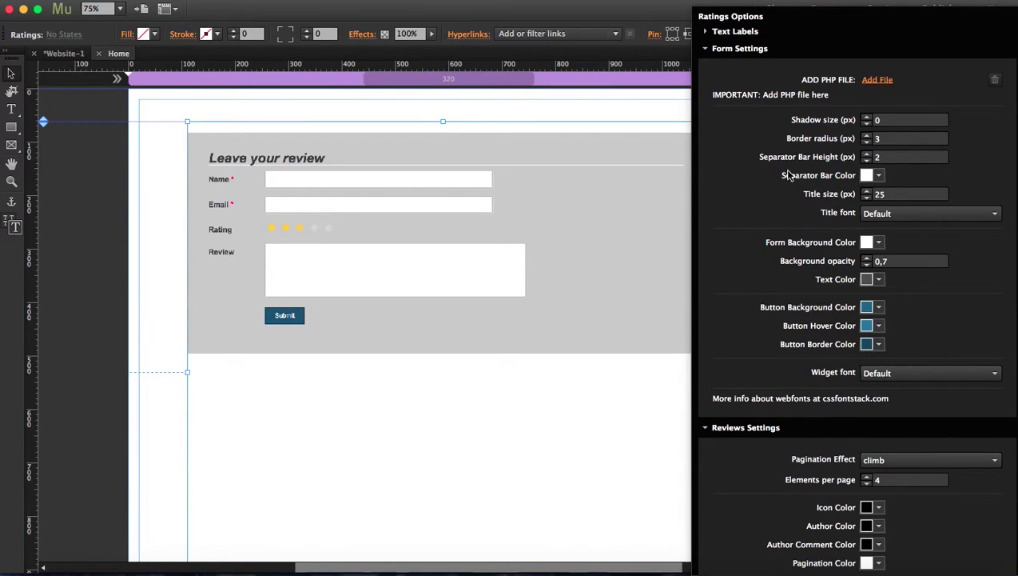
left_click(860, 193)
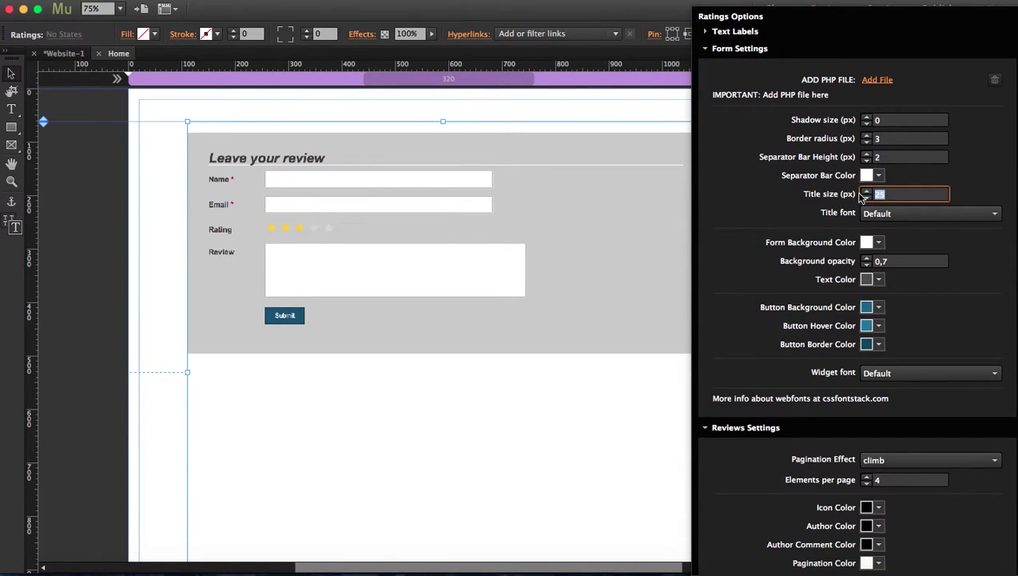
type("30")
Step: Colour the separator bar dark blue (2E3192) and the Submit button background purple (93278F)
left_click(877, 176)
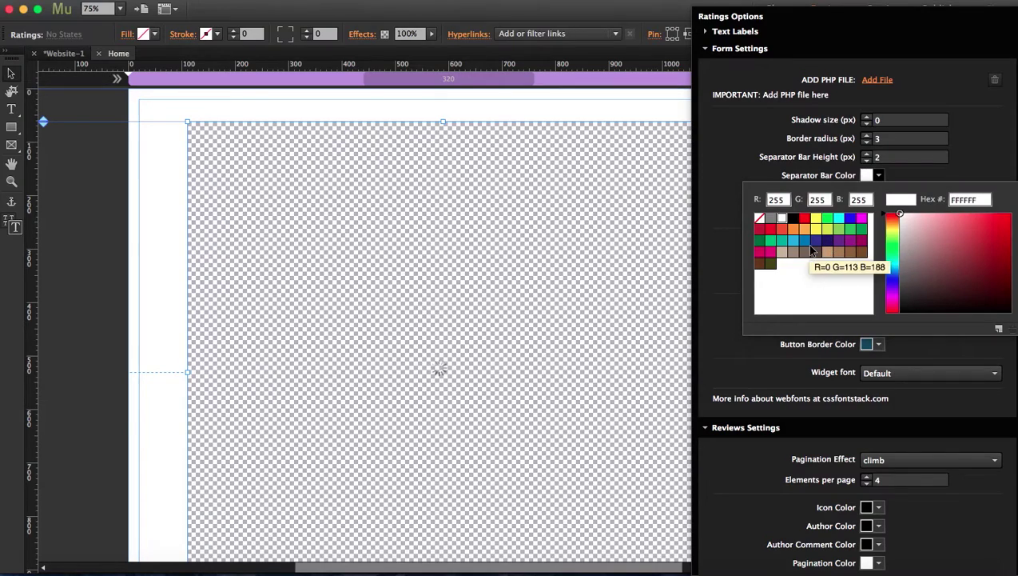
left_click(816, 241)
left_click(716, 194)
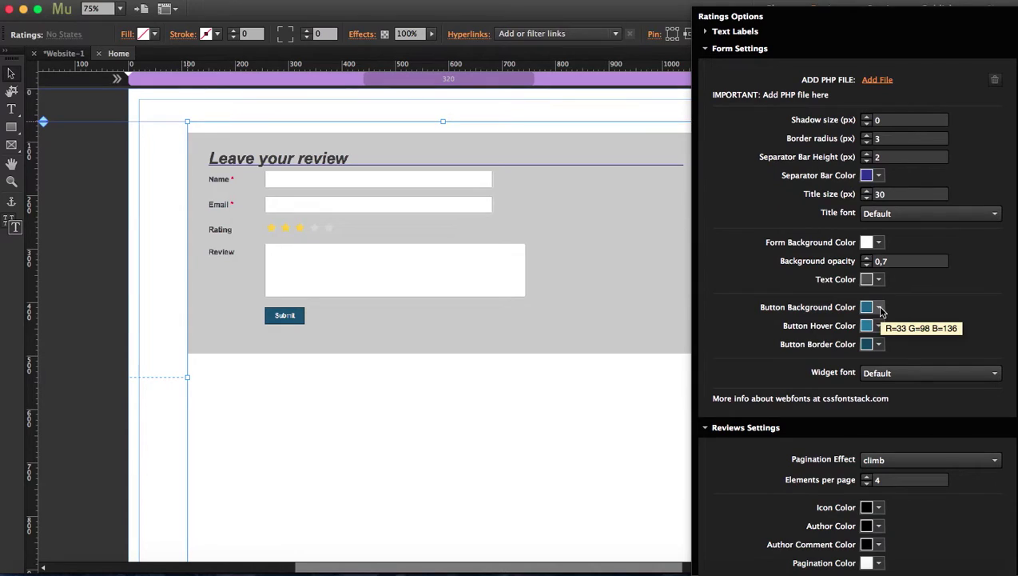
left_click(879, 308)
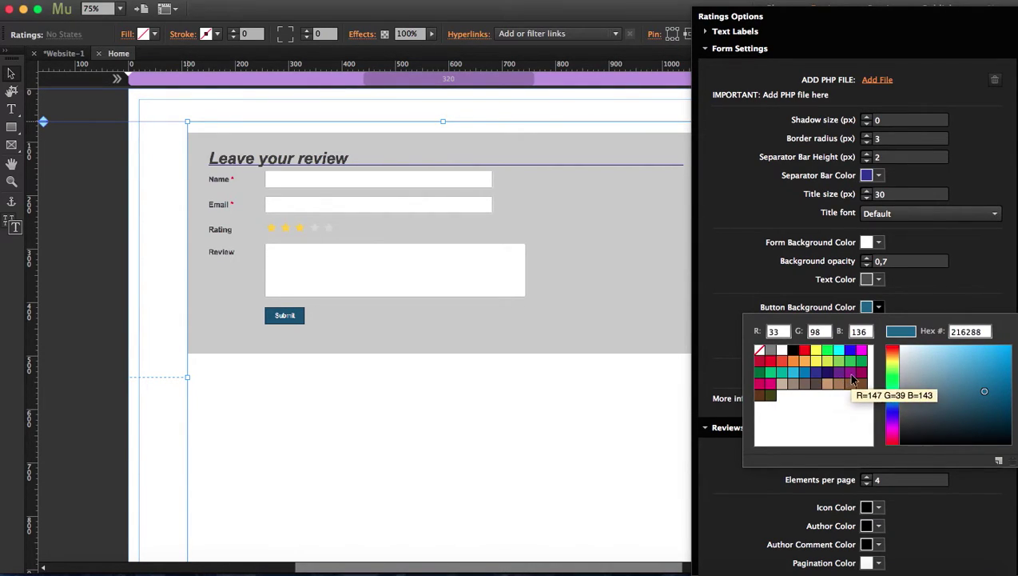
left_click(851, 374)
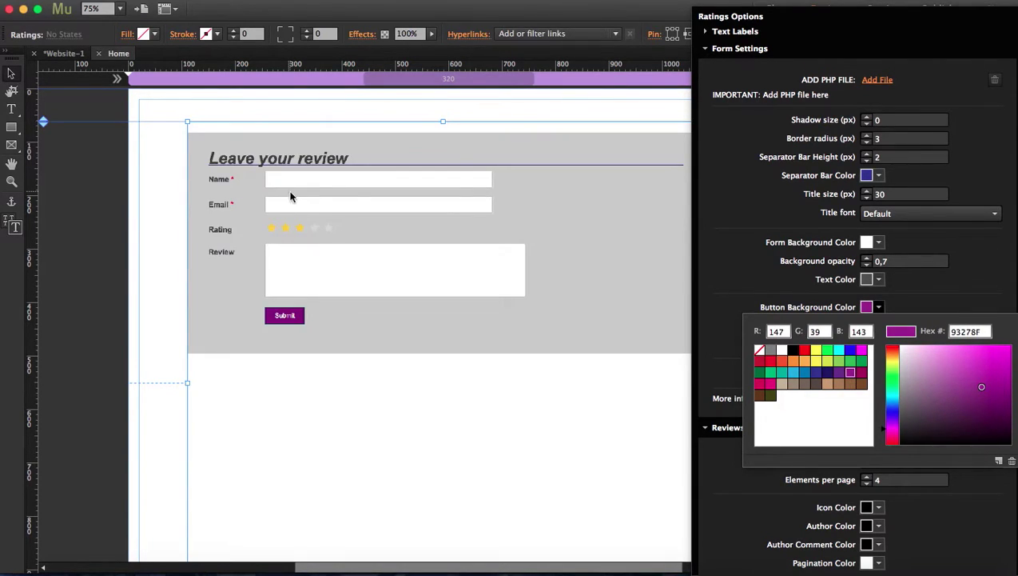
left_click(753, 267)
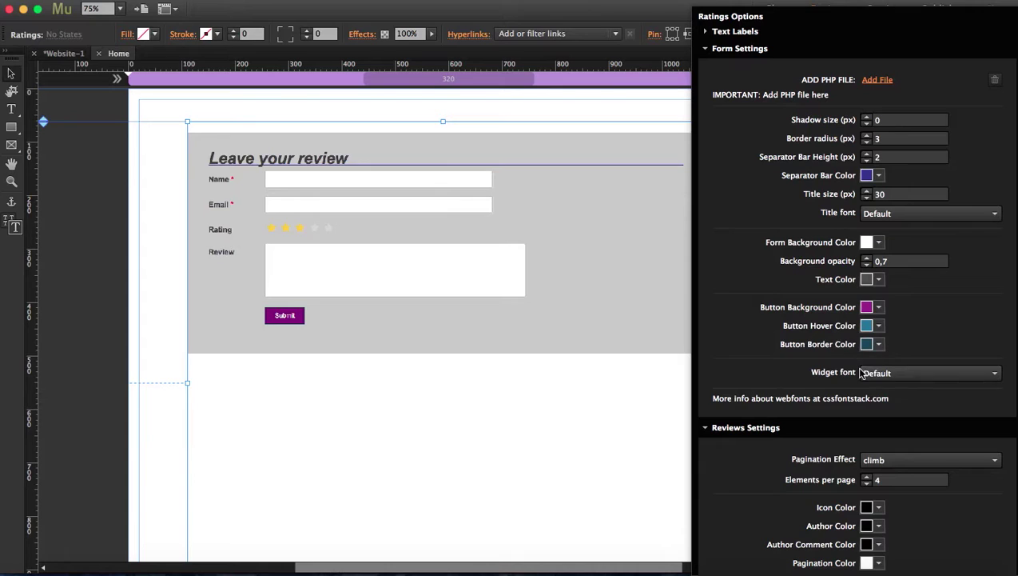
Step: Set the widget font to Segoe UI and the form background to tan (C78299)
left_click(893, 376)
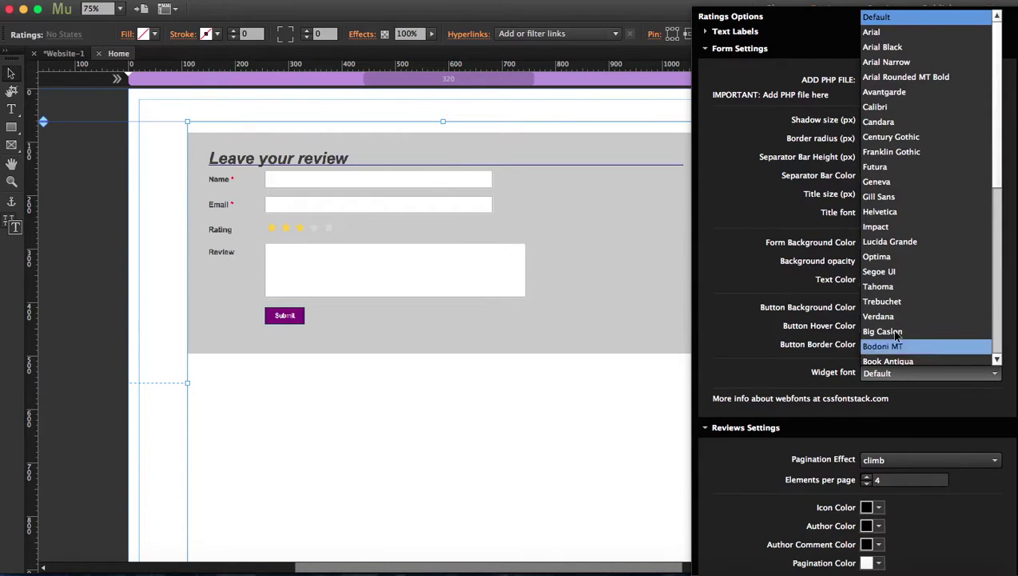
left_click(916, 273)
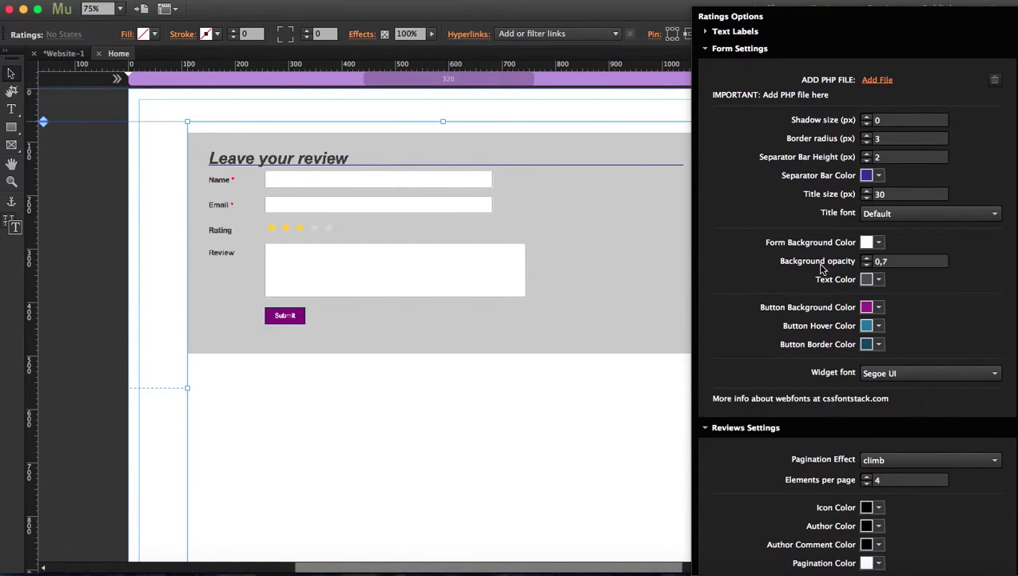
left_click(878, 243)
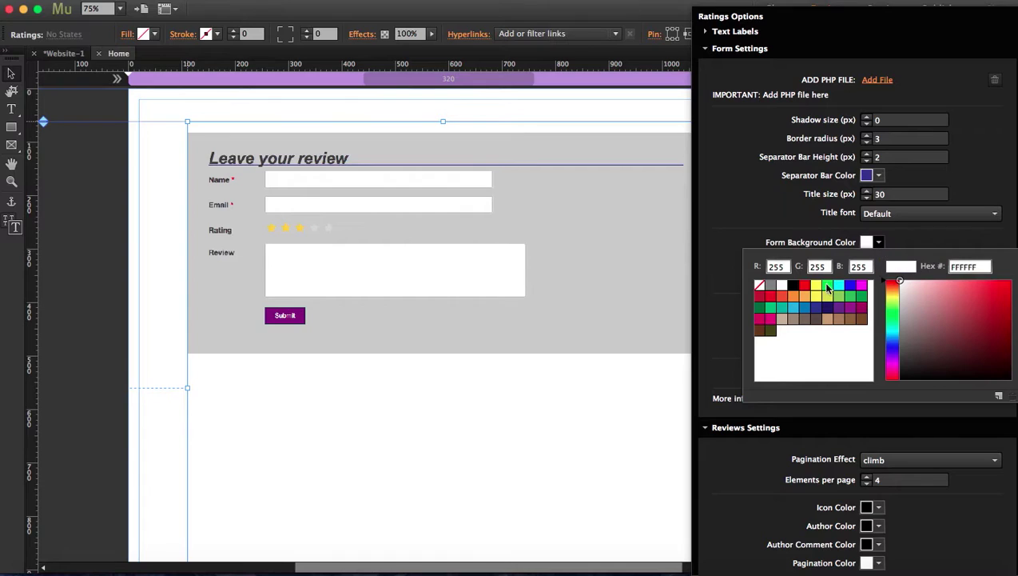
left_click(781, 319)
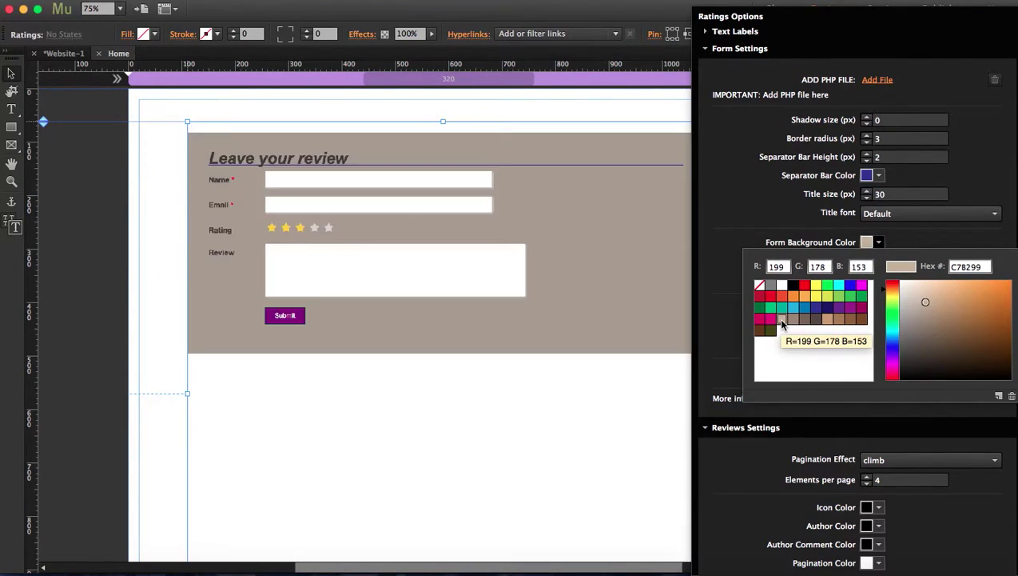
left_click(732, 243)
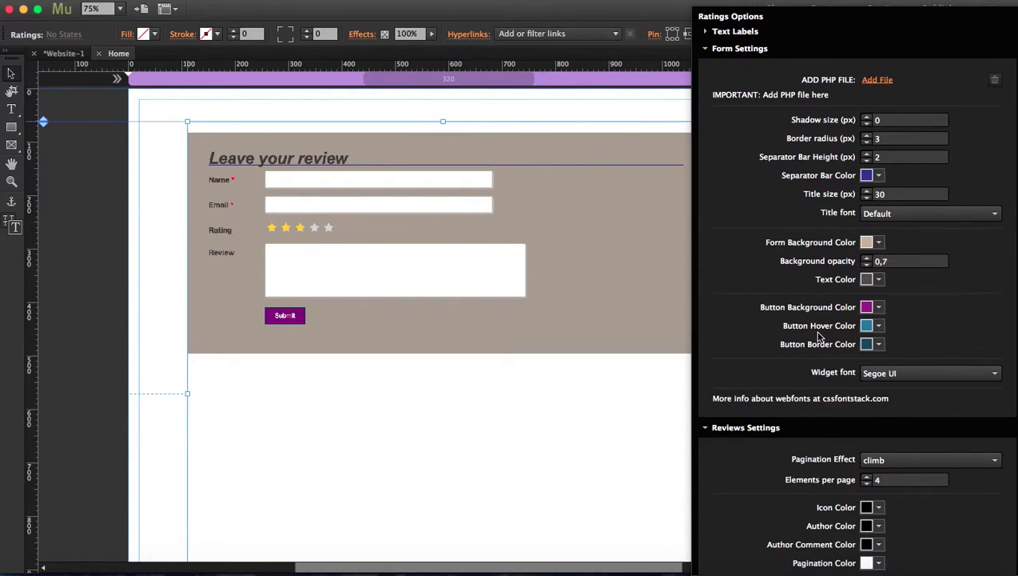
Step: Scroll through the widget options to review Form Settings, Reviews Settings and ADD PHP FILE
scroll(759, 342, "down", 5)
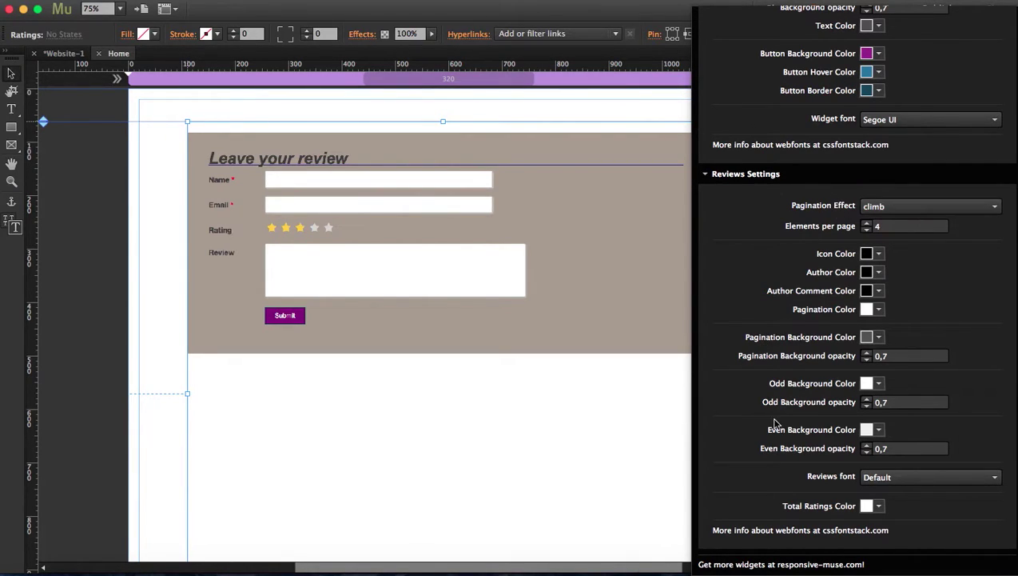
scroll(775, 423, "up", 5)
scroll(773, 424, "down", 5)
scroll(801, 187, "up", 5)
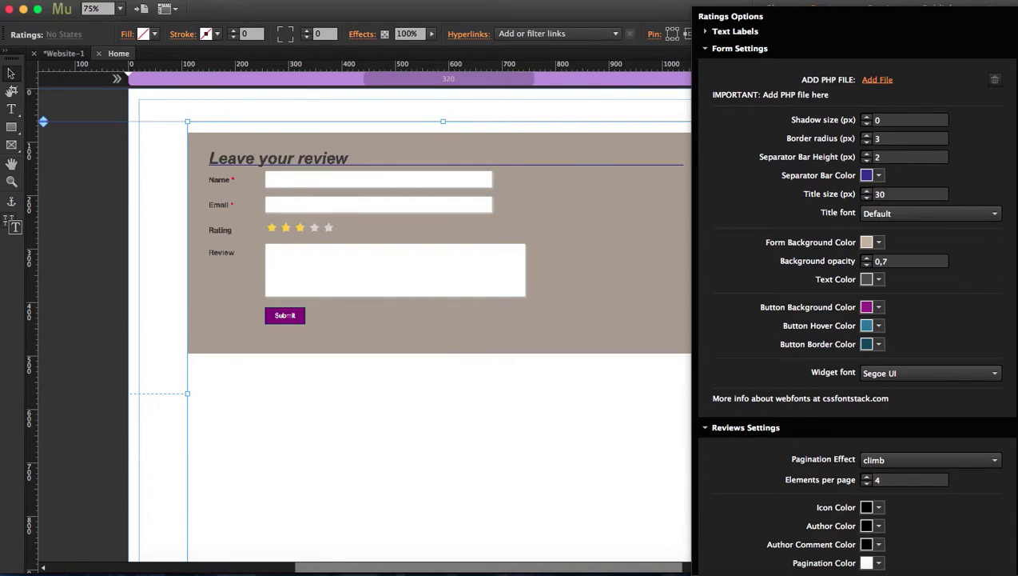
Step: In Finder, bring up the context menu for ratings.php in the REVIEWS & RATINGS folder
left_click(48, 569)
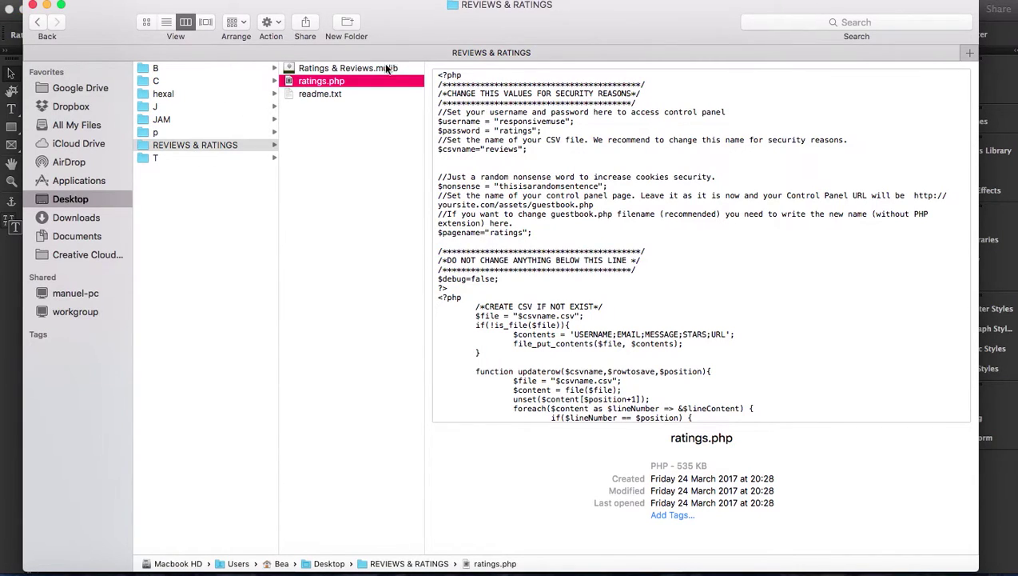
right_click(290, 86)
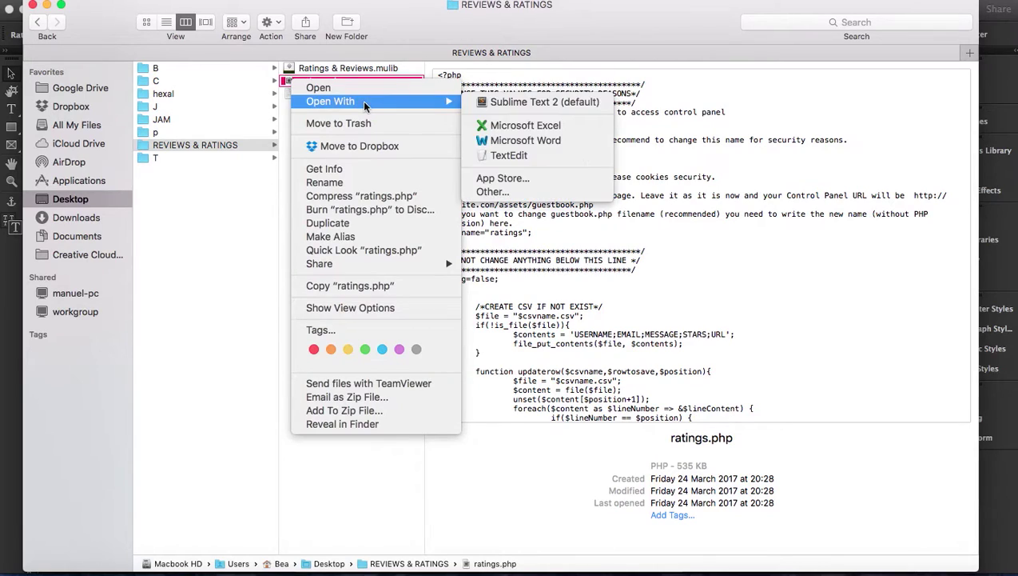
key("Escape")
right_click(300, 80)
Step: Open ratings.php in Sublime Text 2 and highlight the $csvname and $pagename values
mouse_move(422, 98)
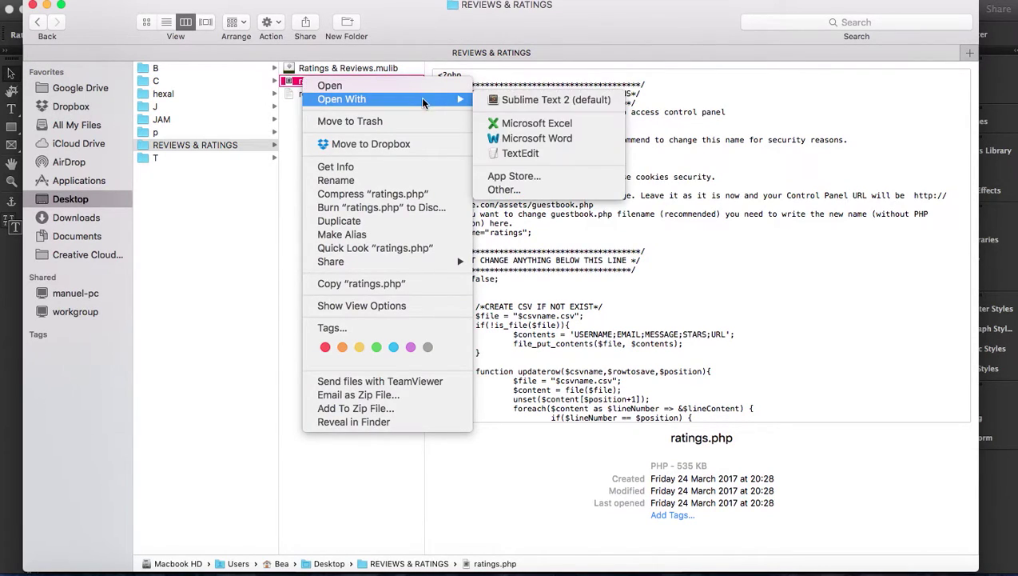
left_click(522, 99)
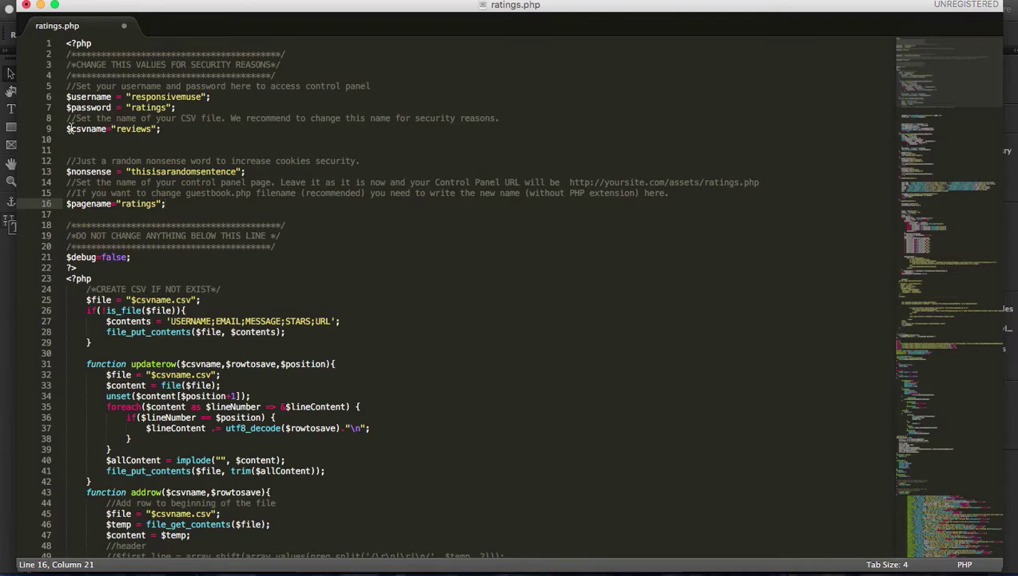
left_click_drag(71, 126, 107, 126)
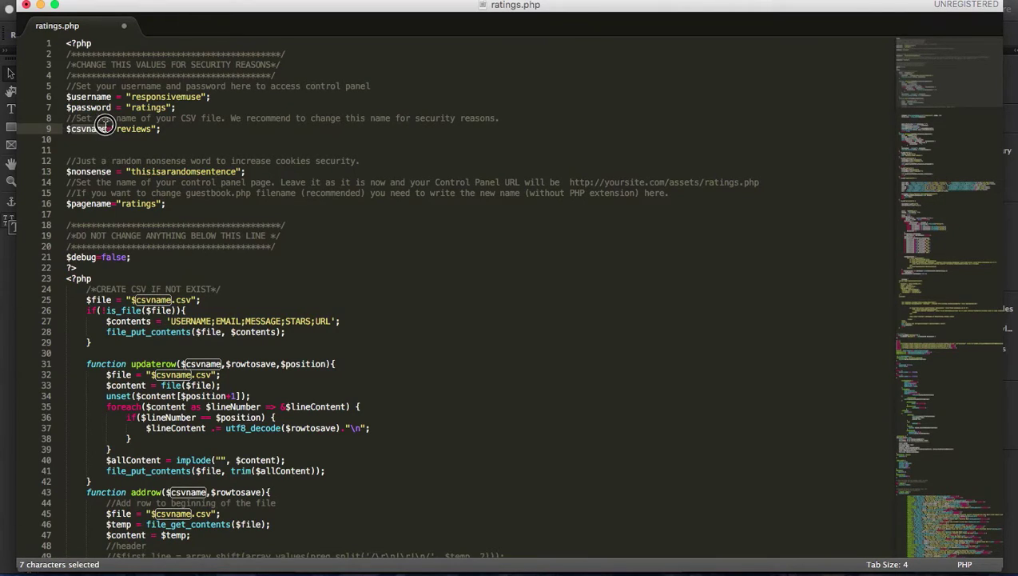
left_click(118, 129)
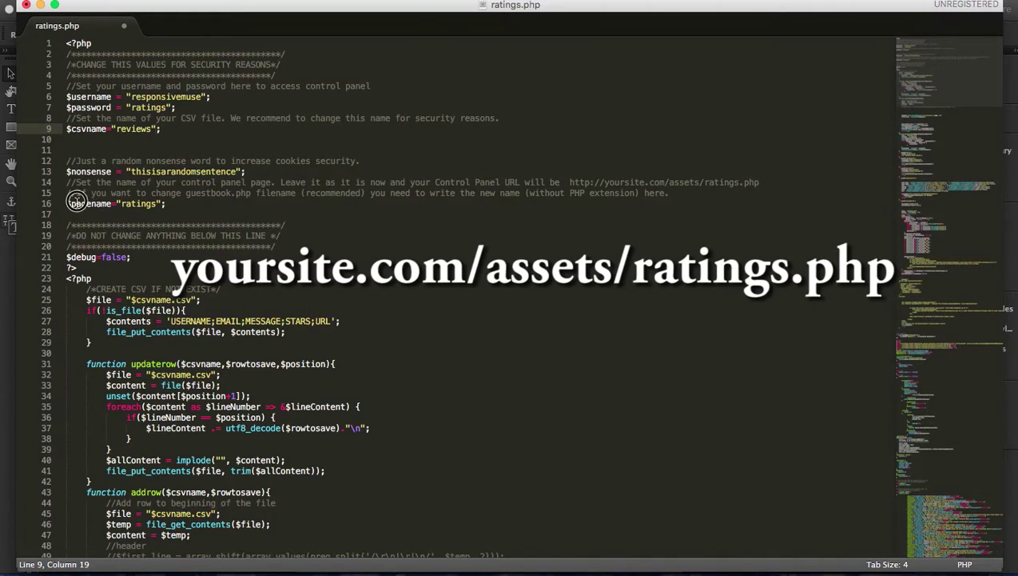
left_click_drag(121, 204, 161, 205)
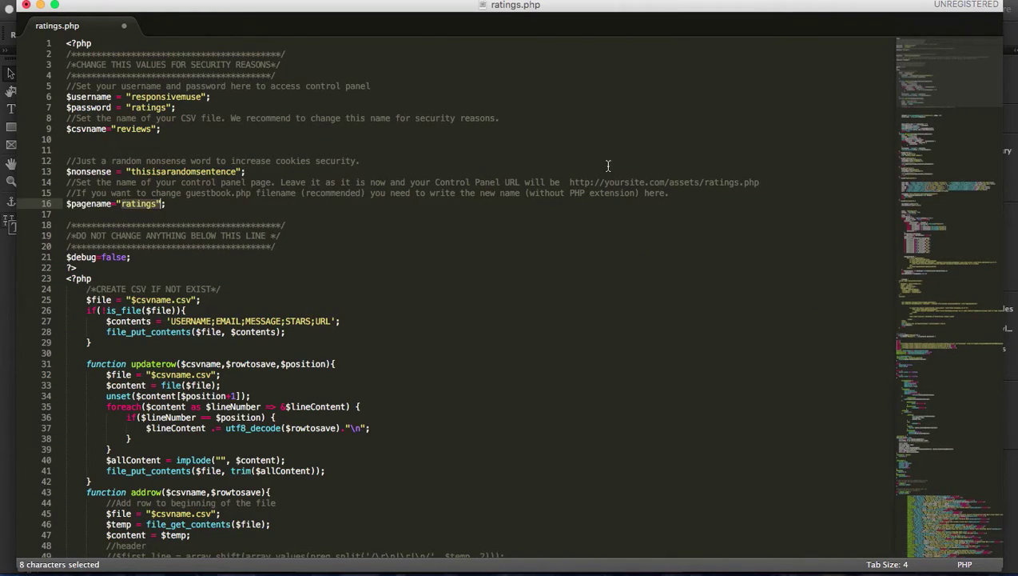
double_click(724, 182)
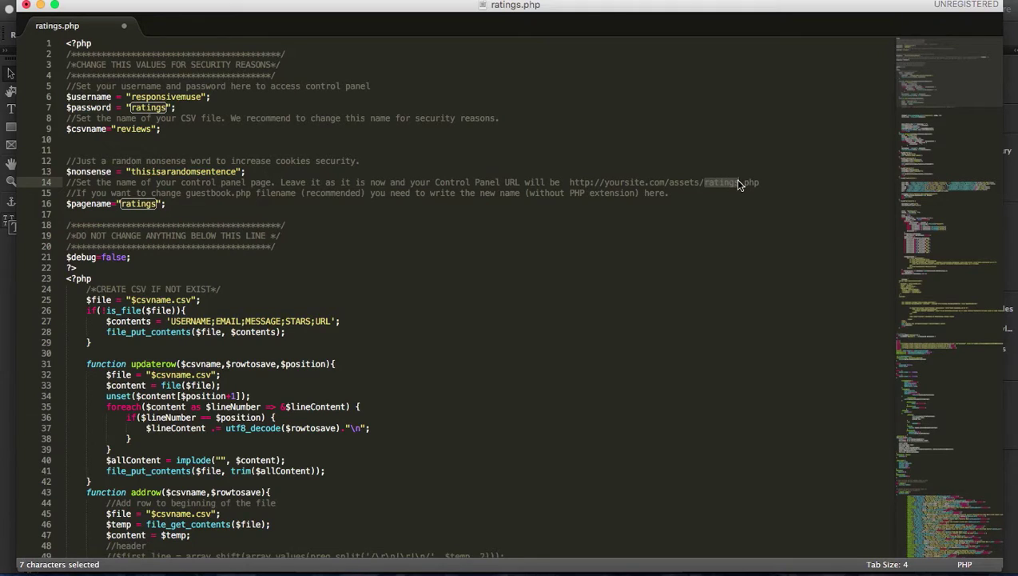
Step: Change $pagename on line 16 from ratings to myreviews
left_click(145, 204)
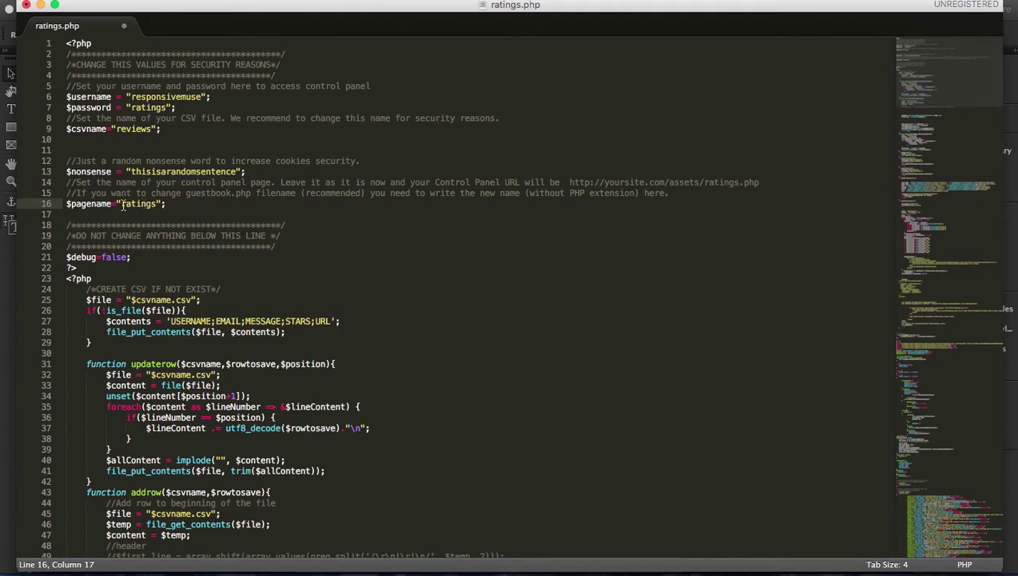
left_click_drag(123, 205, 158, 205)
key("Left")
type("myreviews")
key("Right")
key("Right")
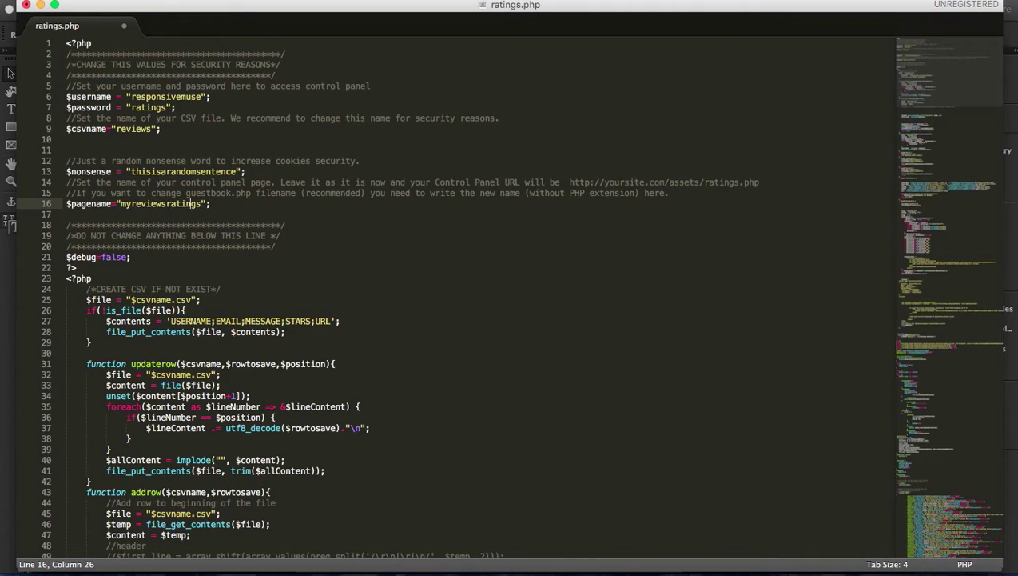
key("BackSpace")
key("BackSpace")
key("BackSpace")
Step: Paste myreviews into the example URL on line 14, then return to Finder
left_click_drag(121, 204, 169, 204)
key("super+c")
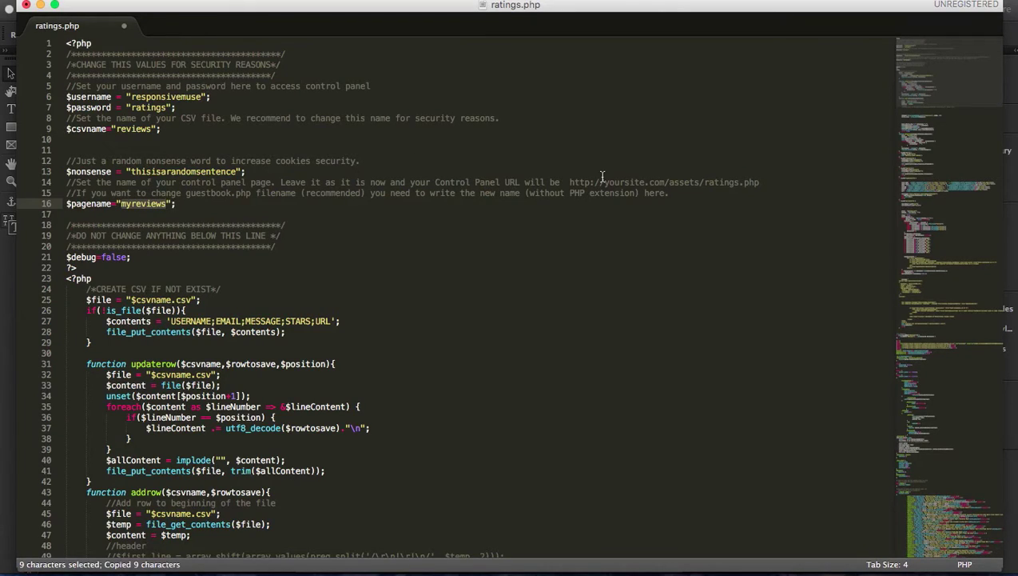
left_click(704, 183)
double_click(728, 182)
key("super+v")
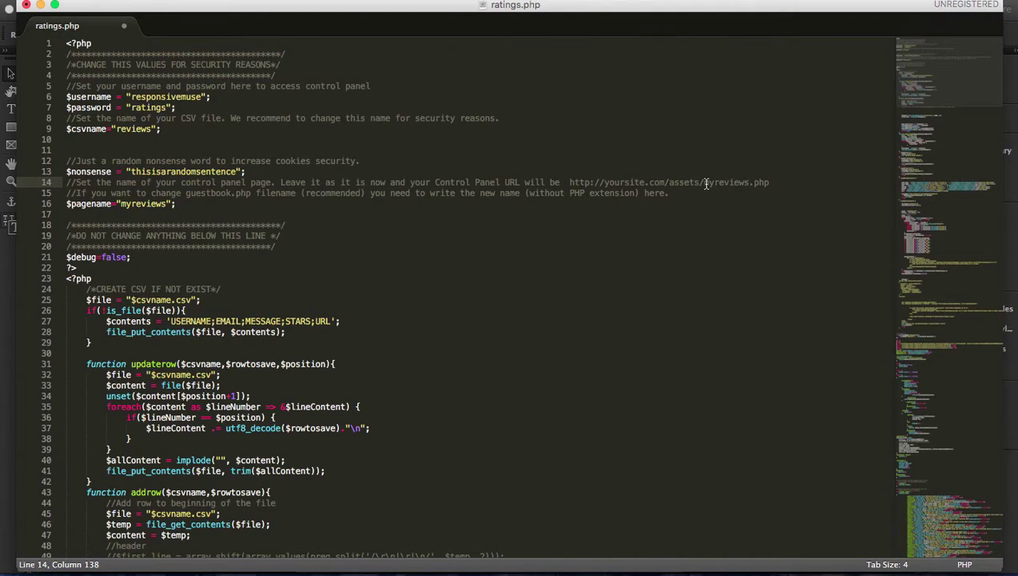
left_click_drag(705, 184, 741, 183)
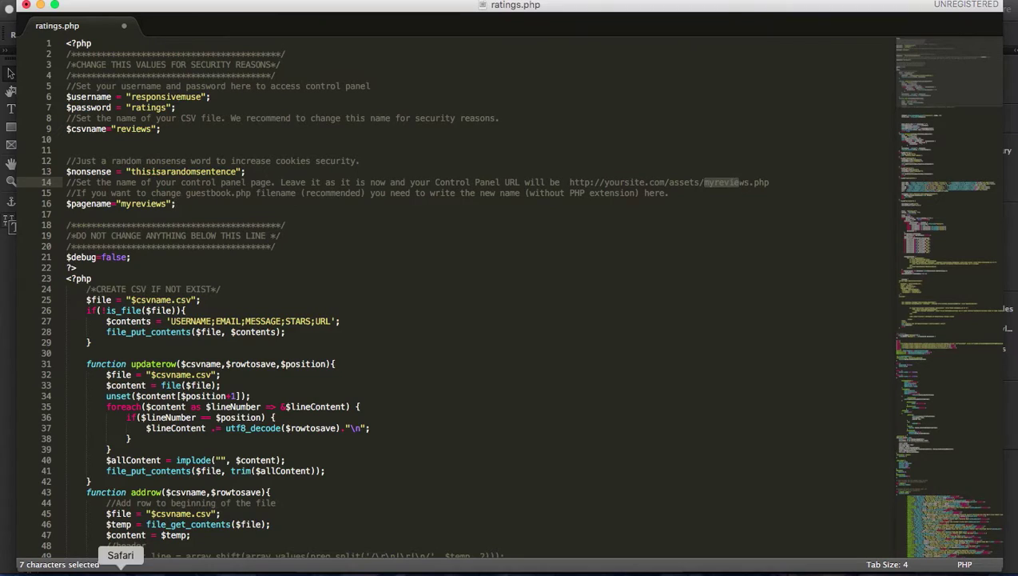
left_click(46, 565)
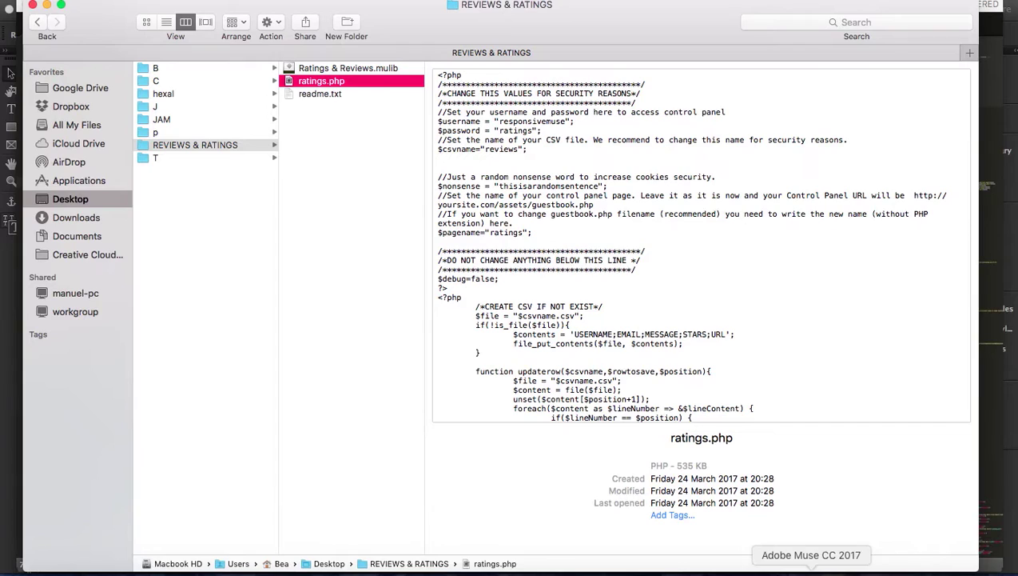
Step: Back in Muse, attach ratings.php as the review widget's PHP file
left_click(811, 569)
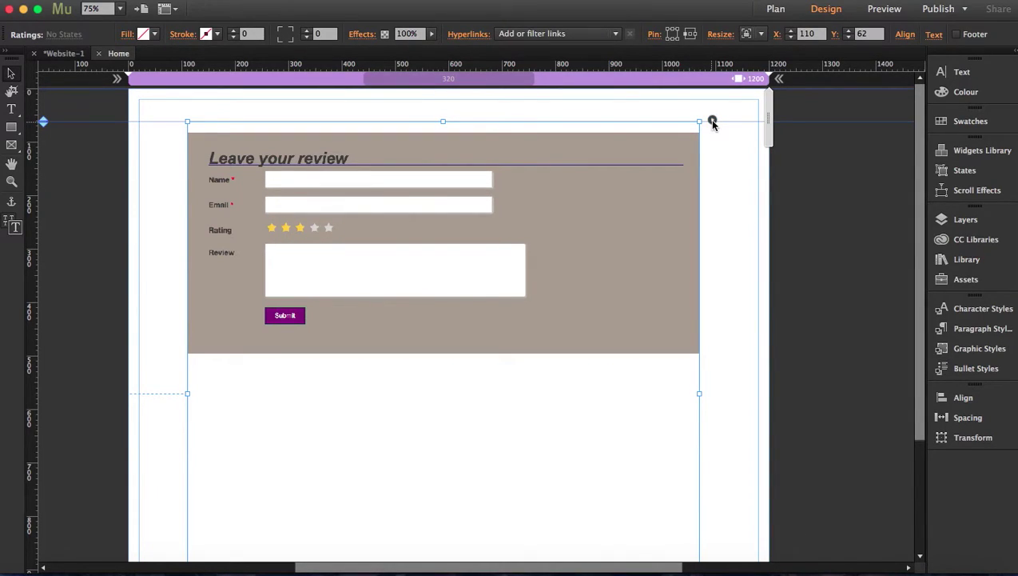
left_click(712, 120)
left_click(878, 84)
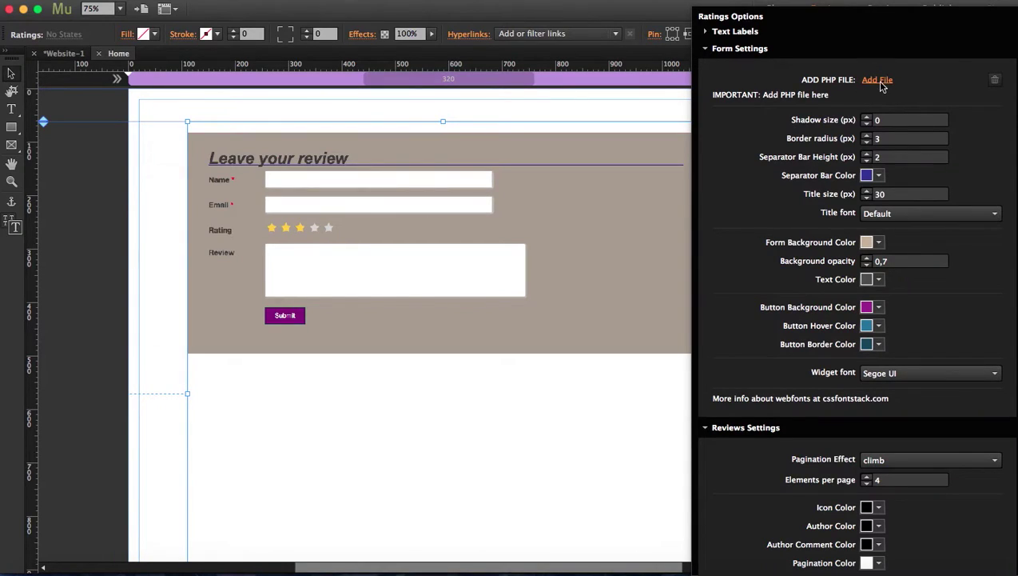
left_click(442, 127)
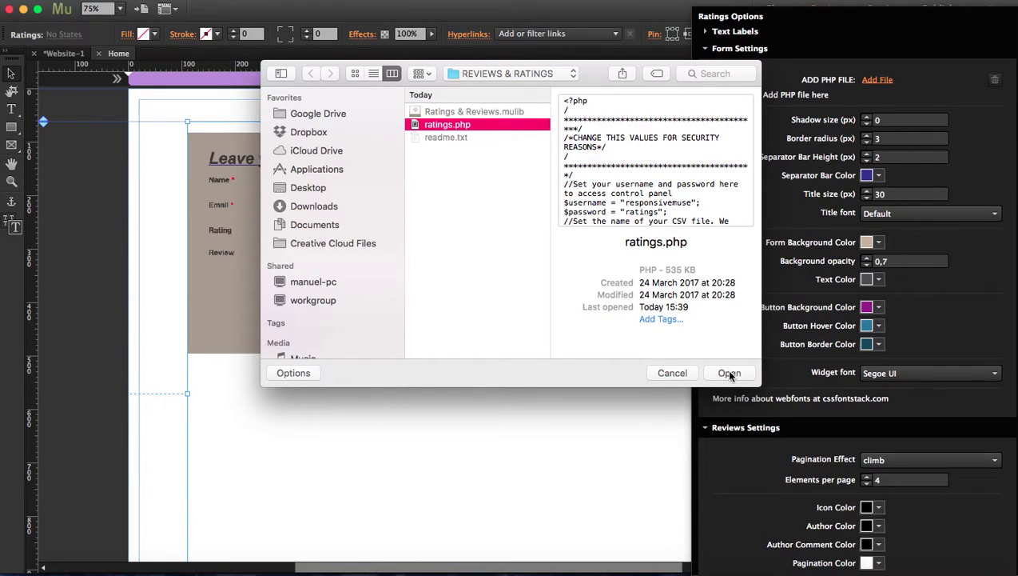
left_click(721, 372)
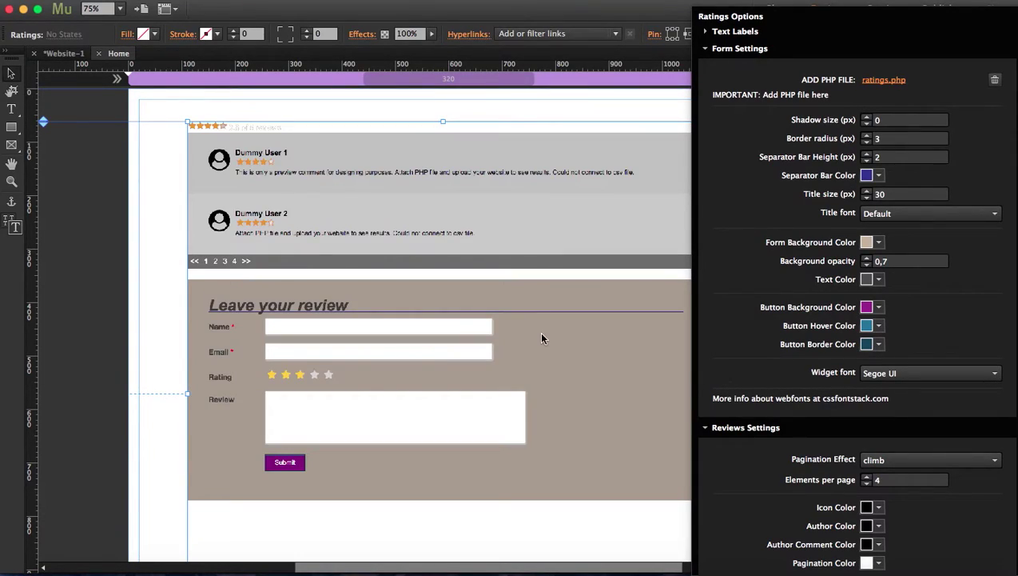
left_click(706, 51)
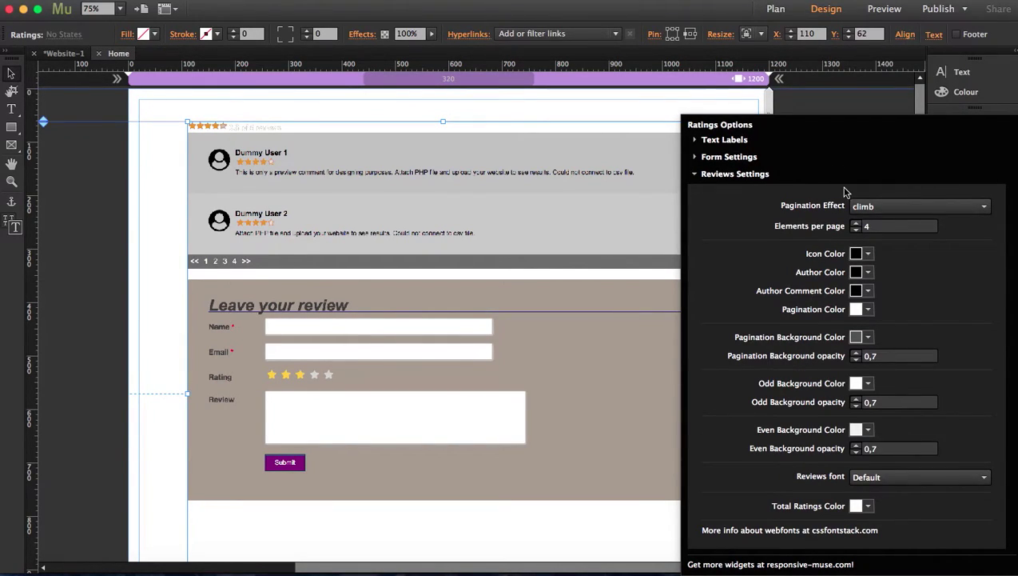
Step: Keep the Pagination Effect on climb, expand Text Labels and select the fa-user-circle icon name
left_click(884, 208)
left_click(798, 243)
left_click(696, 142)
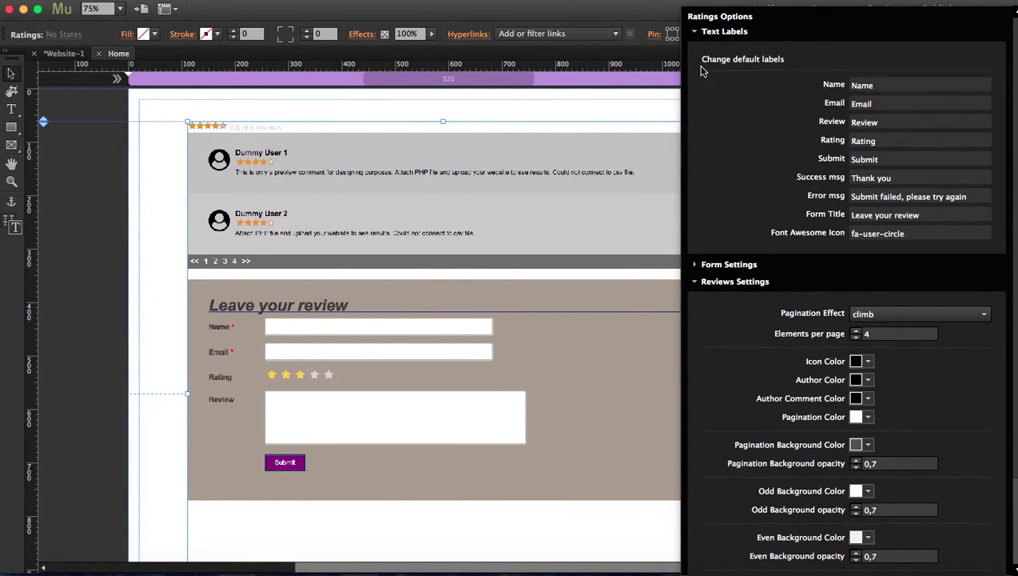
left_click(917, 231)
left_click_drag(917, 231, 847, 233)
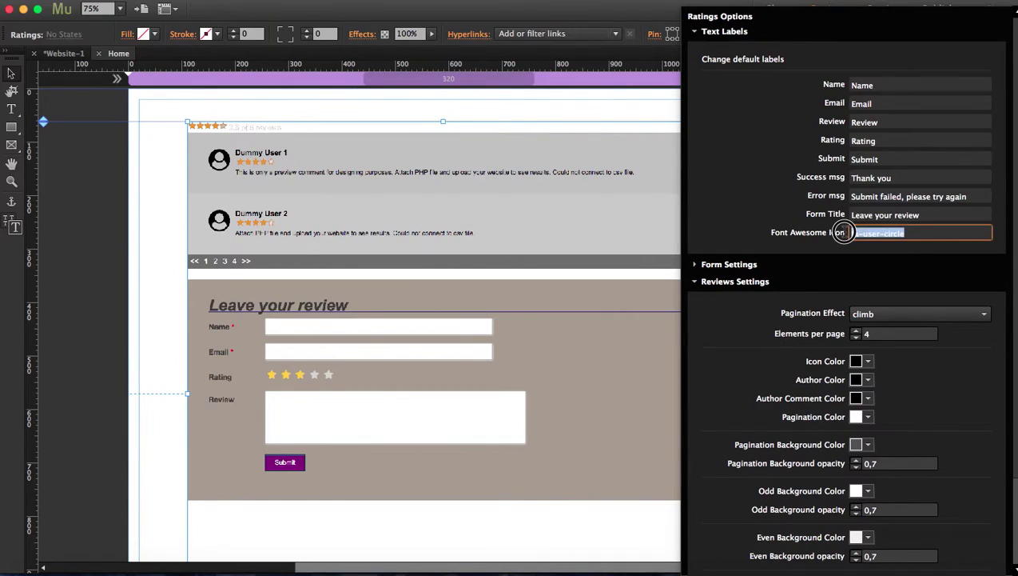
Step: Set the reviewer icon colour to a red-pink
left_click(703, 30)
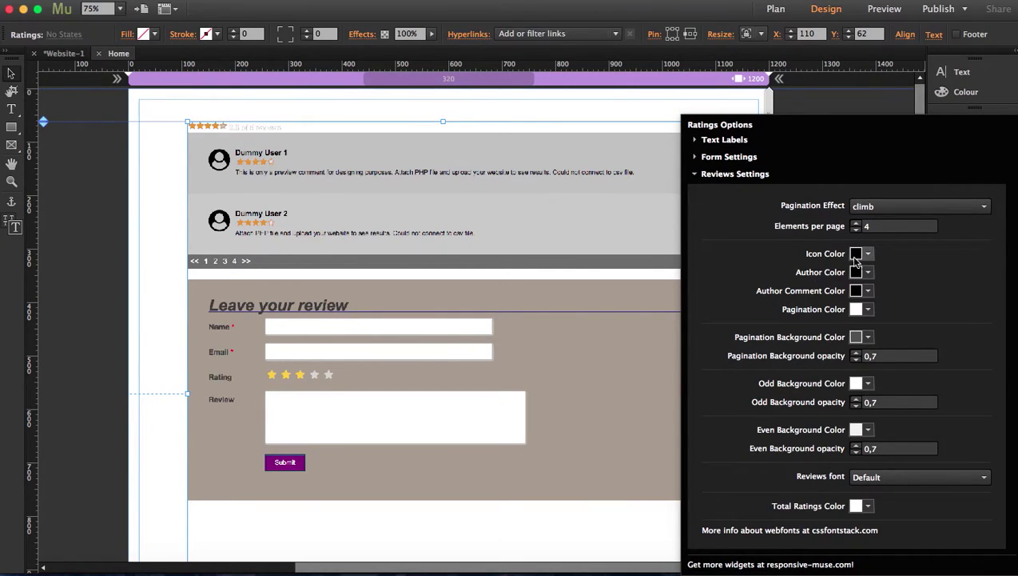
left_click(864, 255)
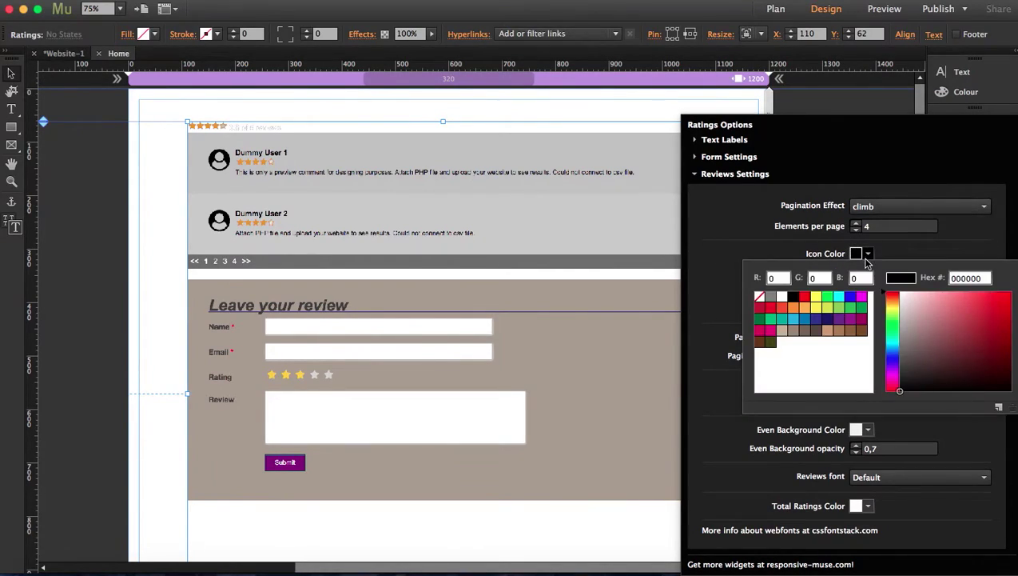
left_click(914, 315)
left_click(958, 317)
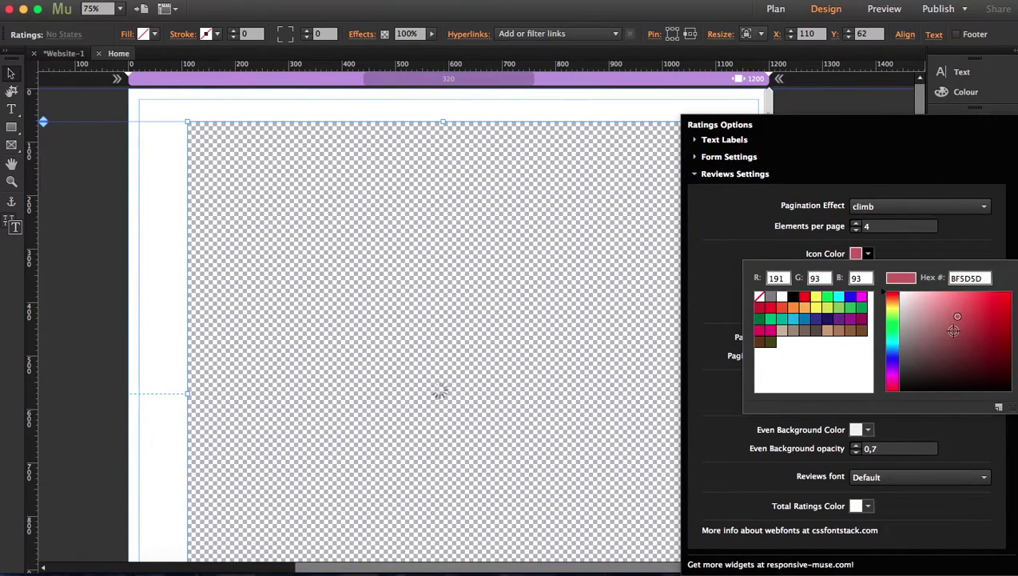
left_click(770, 219)
Step: Make author names dark navy (1B1464) and the review comment text pink
left_click(866, 273)
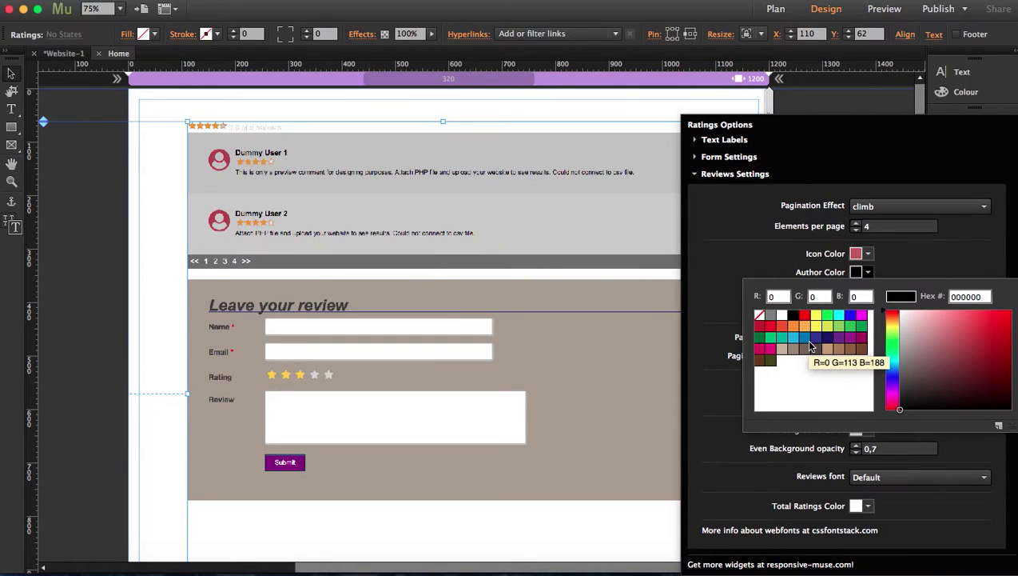
left_click(828, 337)
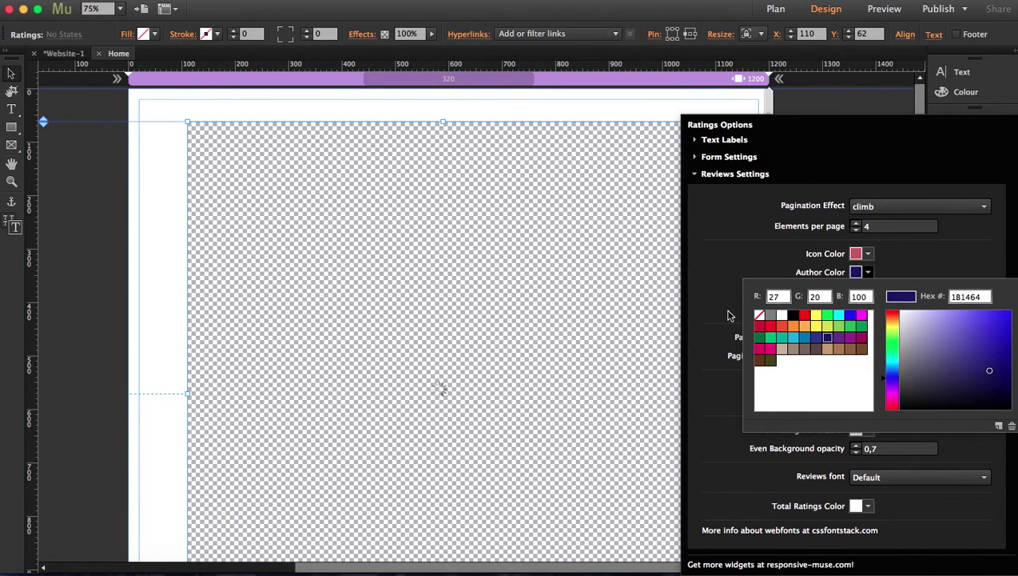
left_click(712, 280)
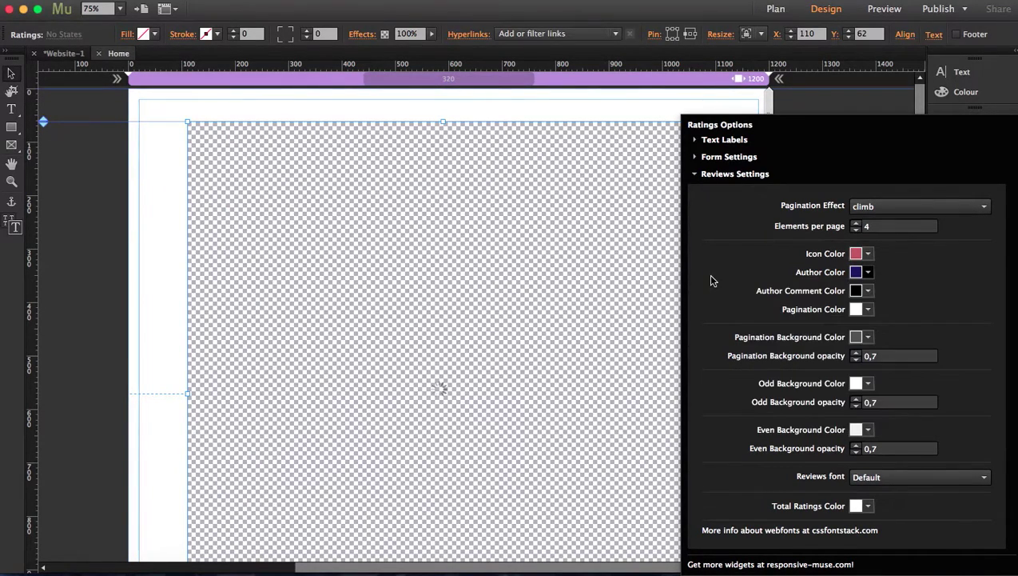
left_click(871, 294)
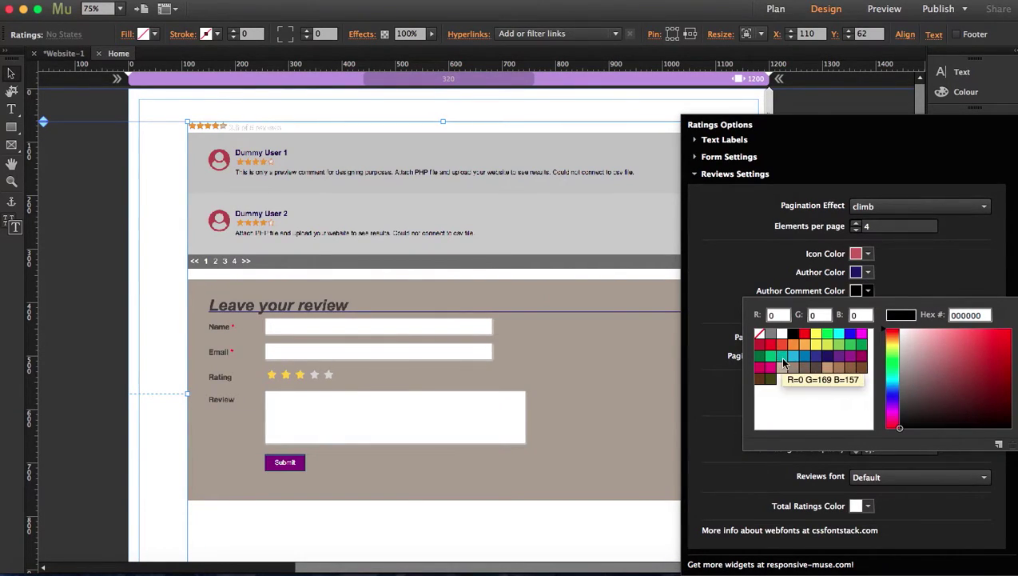
left_click(770, 373)
left_click(705, 356)
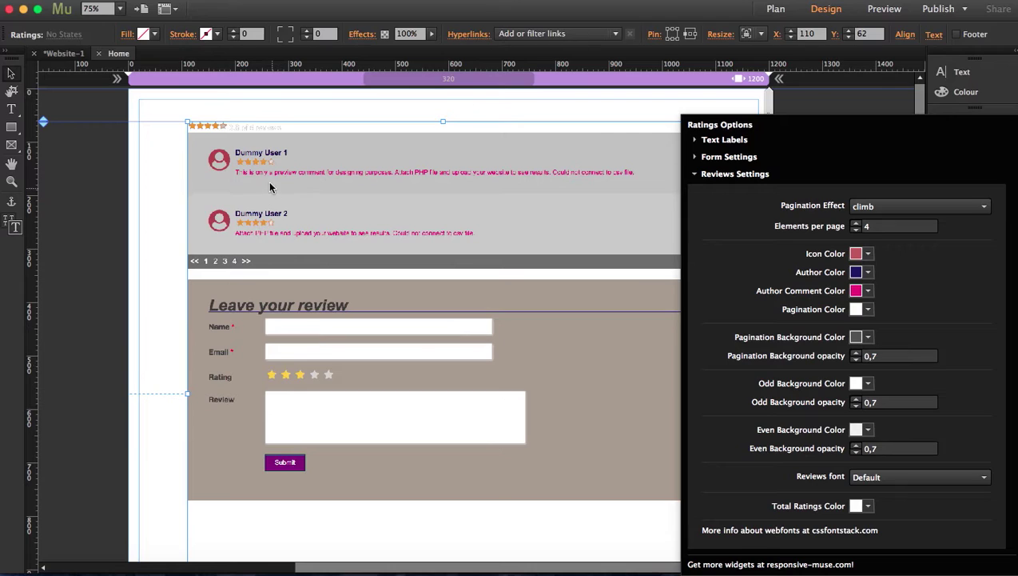
Step: Set the Total Ratings Color to the beige swatch
left_click(869, 506)
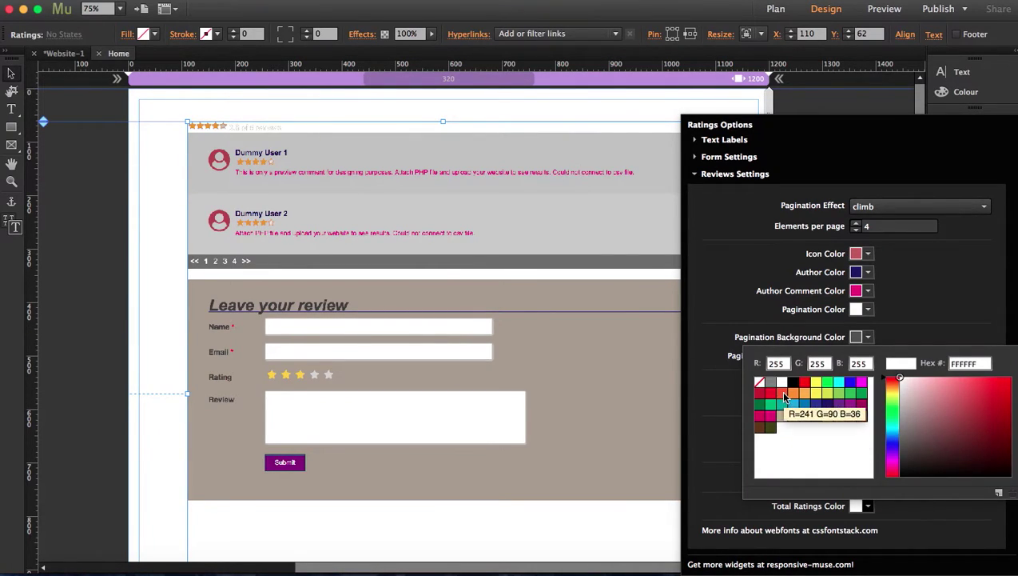
left_click(782, 416)
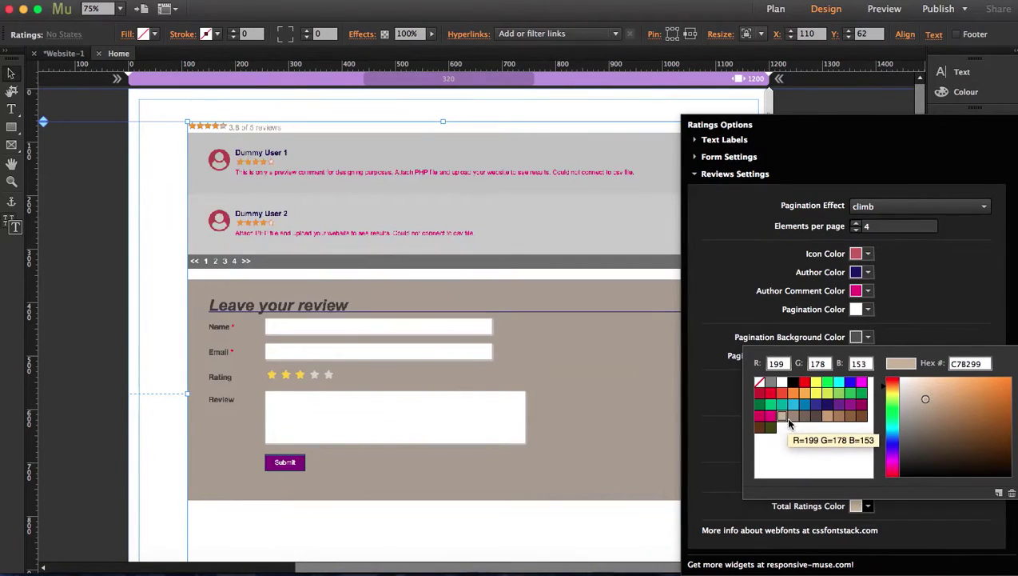
left_click(732, 274)
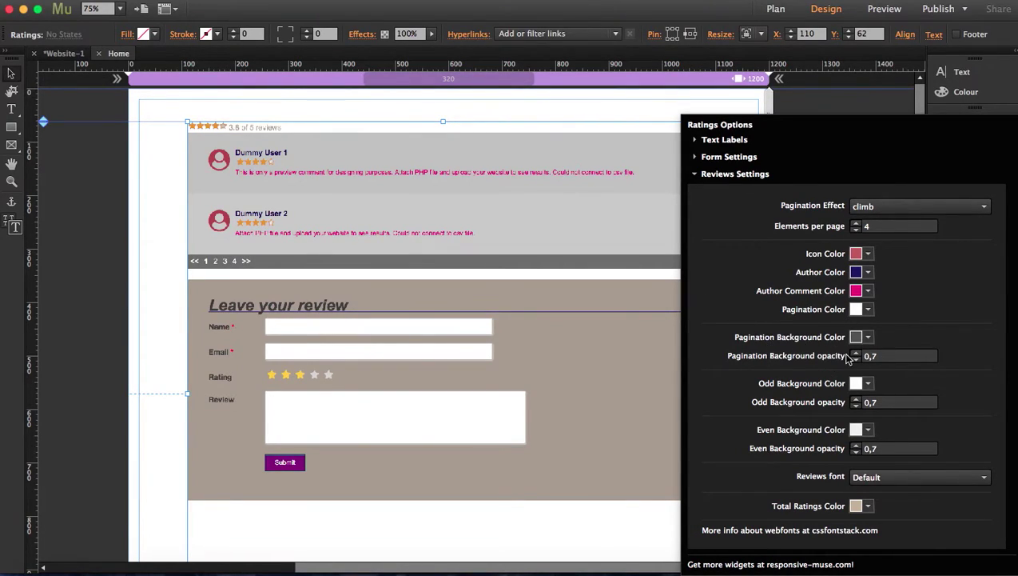
Step: Give the Pagination Background Color a dusty pink from the gradient
left_click(868, 337)
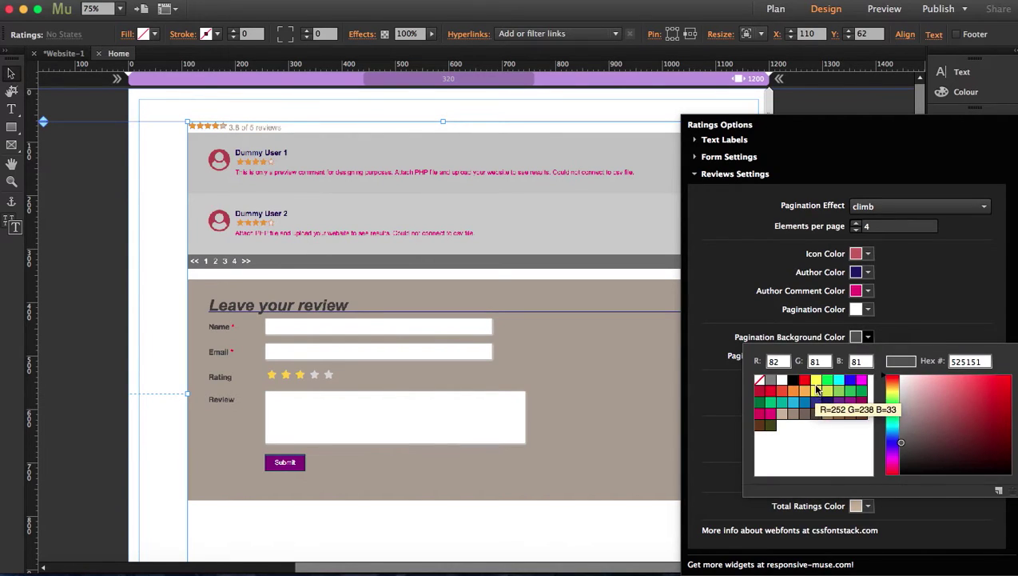
left_click(923, 403)
left_click(947, 271)
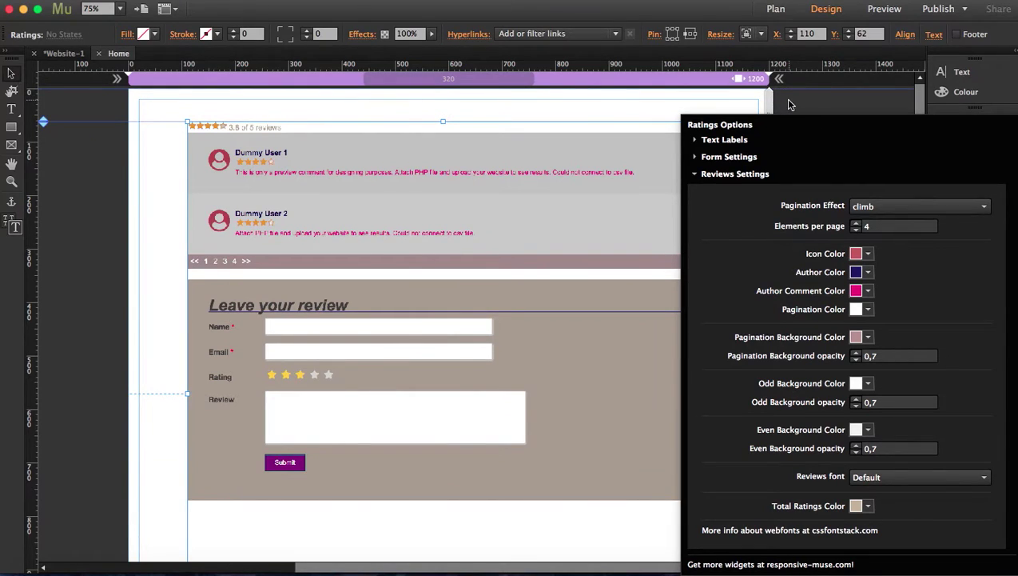
Step: Deselect the widget and look over ratings.php in Sublime Text before returning to Safari
left_click(74, 190)
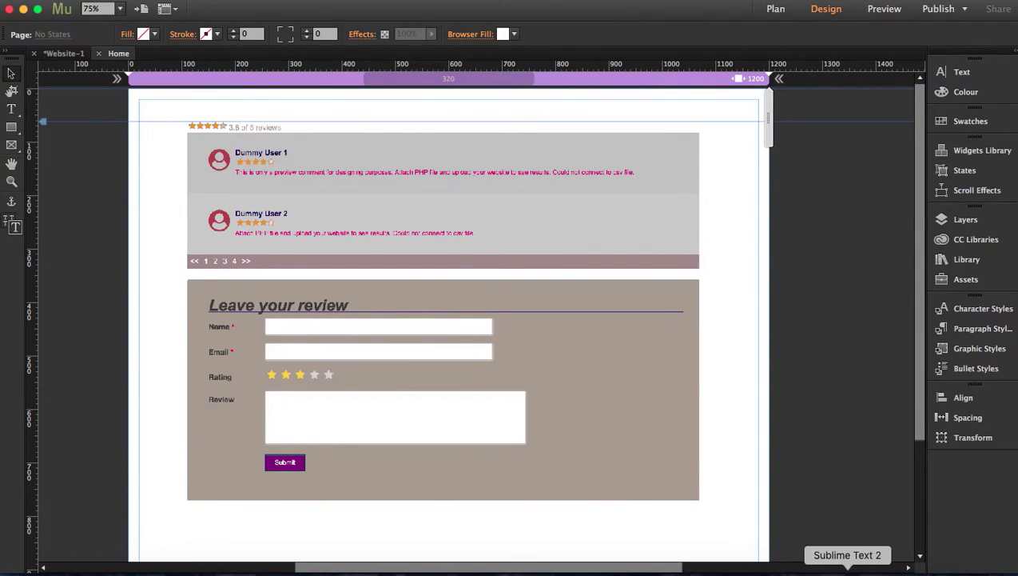
left_click(835, 567)
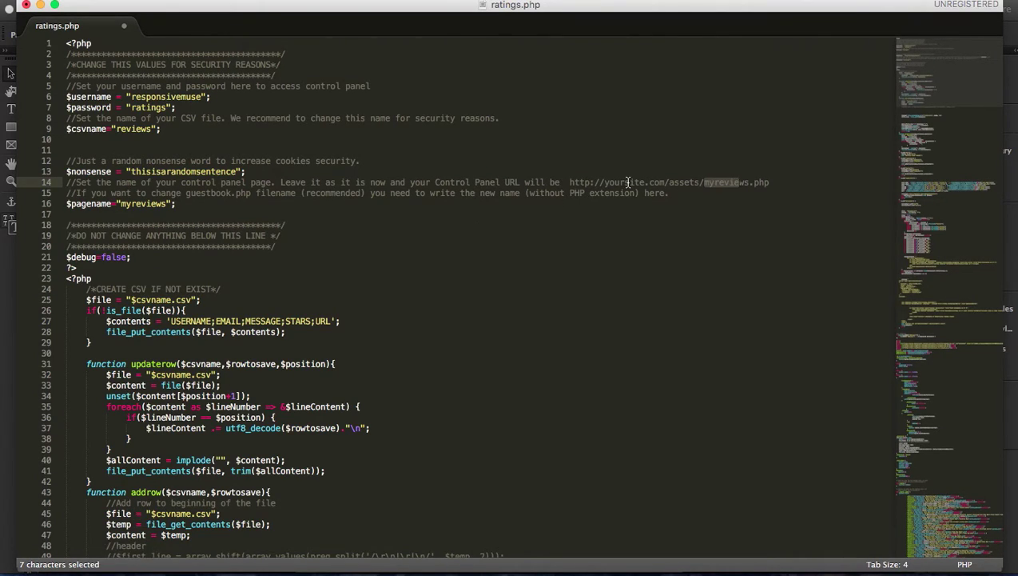
left_click(119, 568)
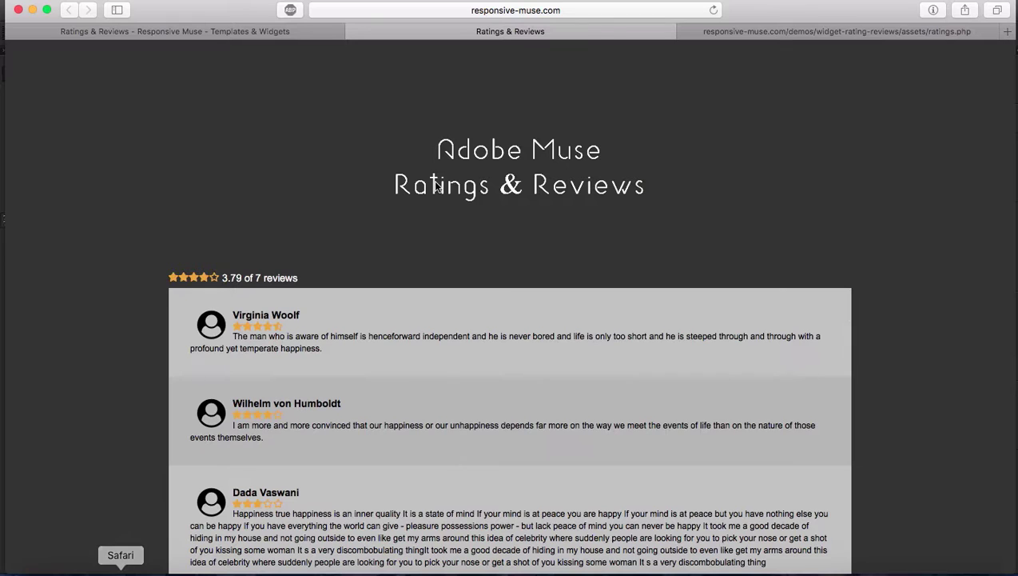
Step: Check the ratings control panel, then scroll the live reviews page down to the Leave your review form
left_click(825, 31)
left_click(595, 29)
scroll(538, 198, "down", 5)
scroll(541, 200, "up", 5)
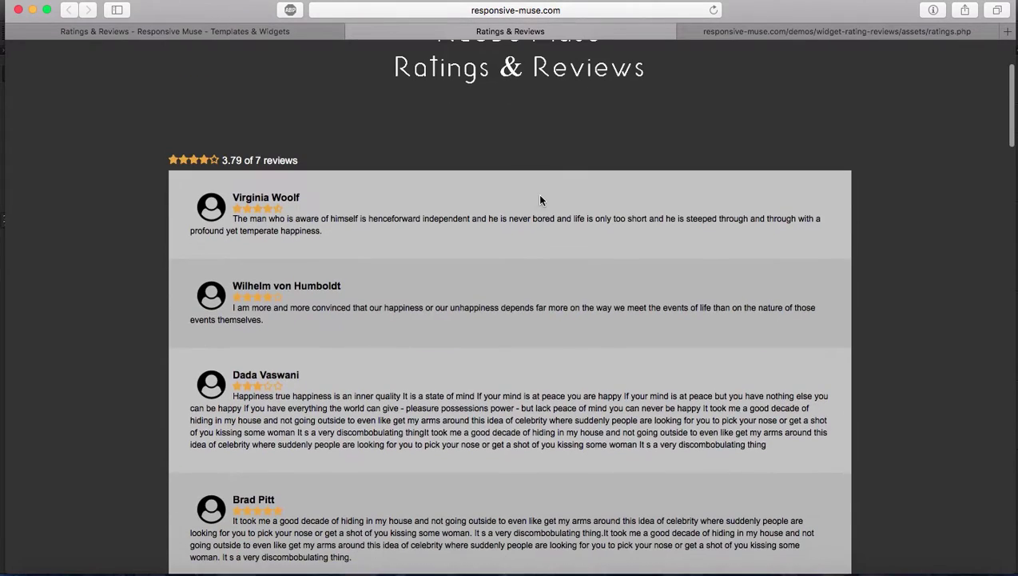
scroll(528, 419, "down", 1)
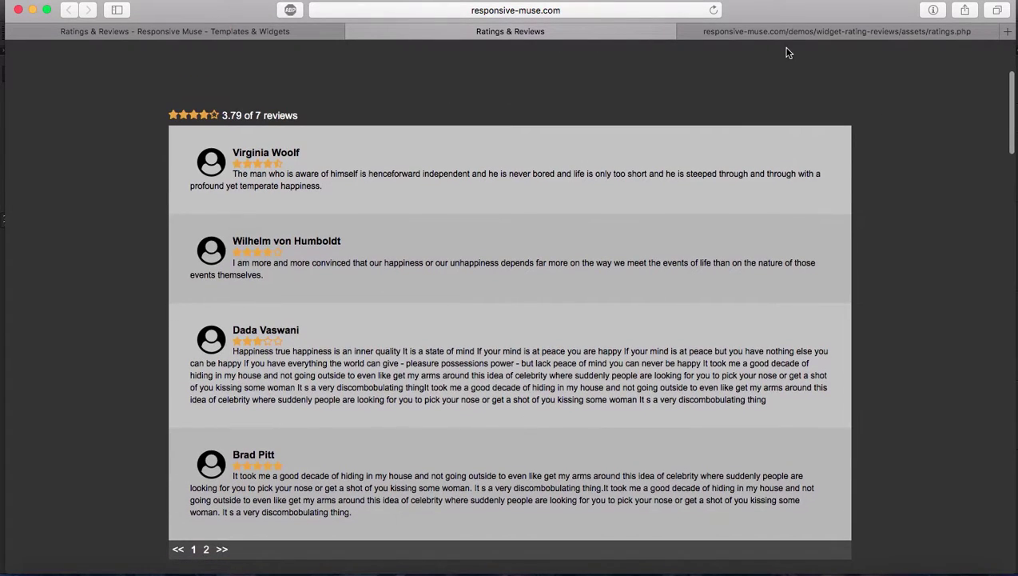
left_click(766, 32)
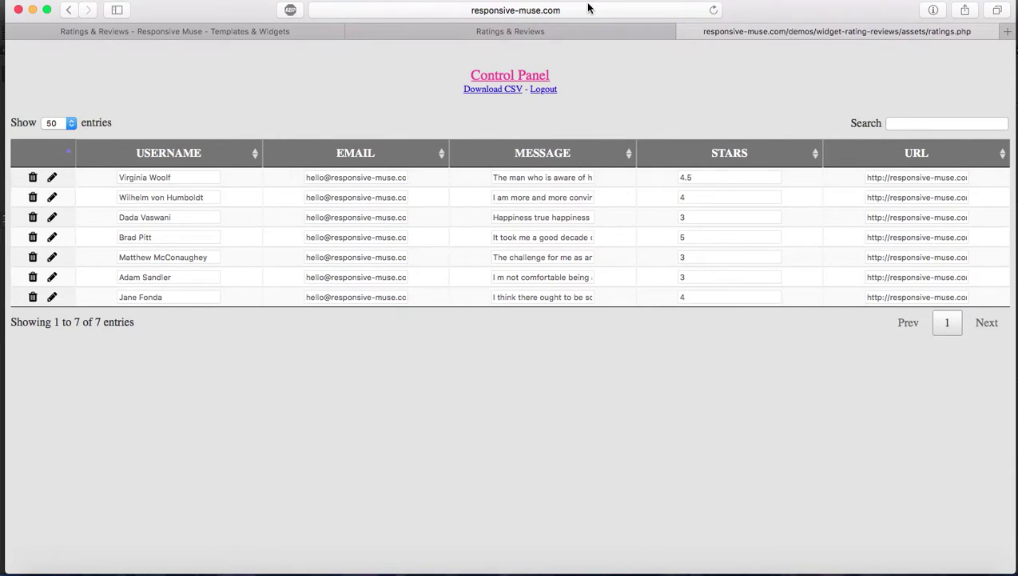
left_click(580, 32)
scroll(193, 201, "down", 10)
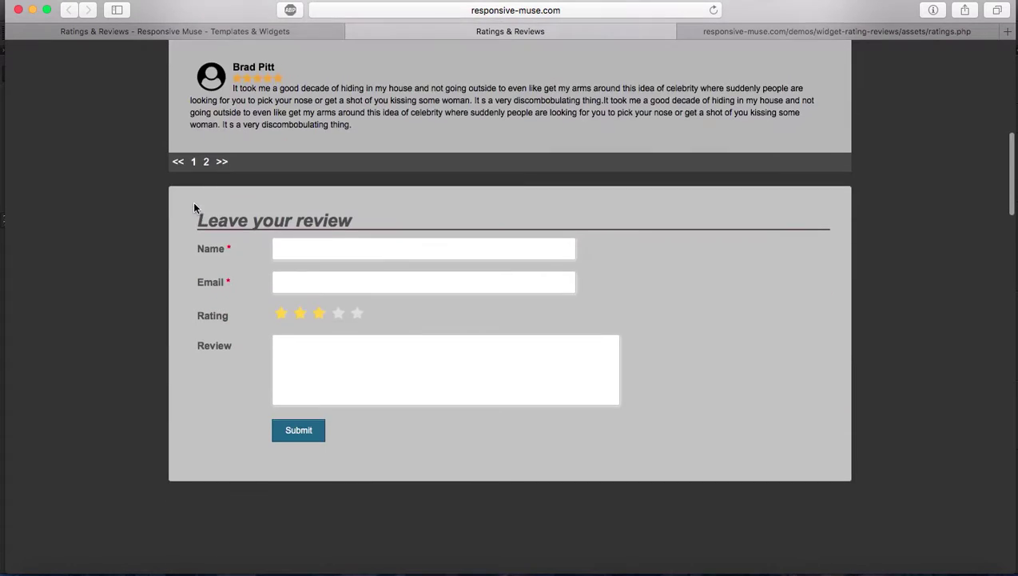
Step: Enter Muse as the reviewer name and fill in the e-mail address
left_click(315, 208)
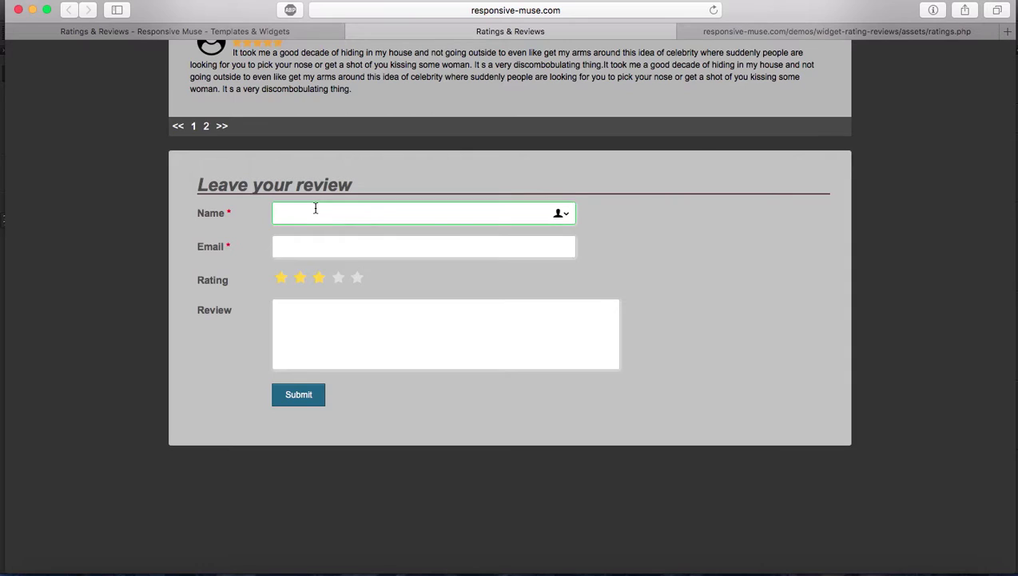
type("Muse")
key("Tab")
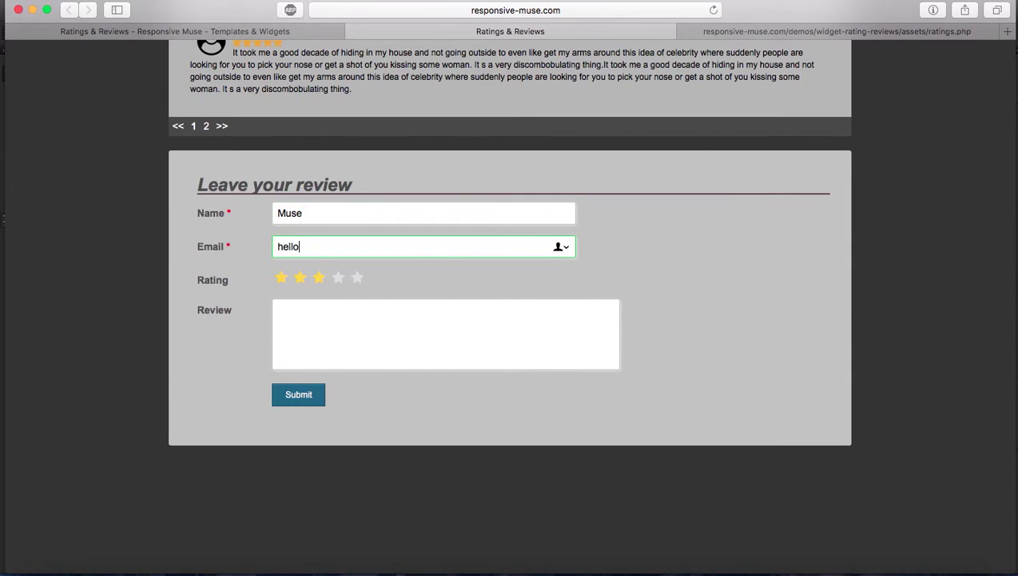
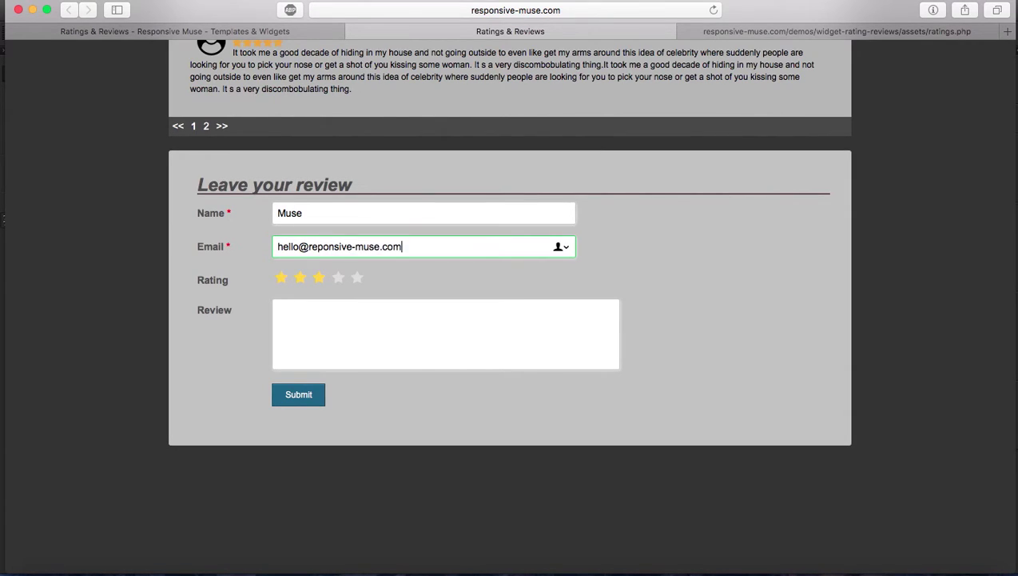
Step: Write the review 'Hi!!! thanks for your comment.', fixing the typos, and submit it
key("Tab")
type("Hi!!! thanks for reviewin")
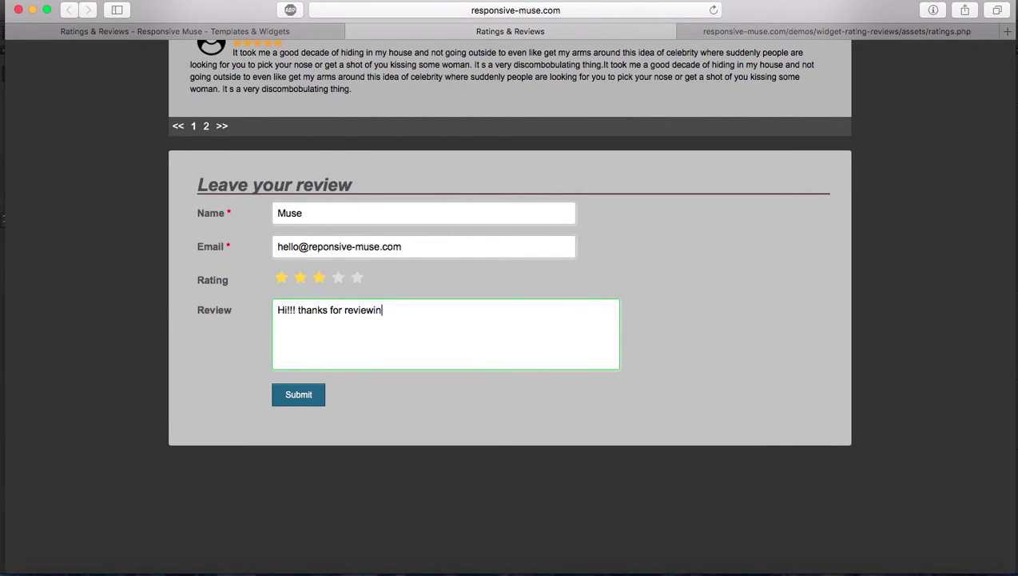
key("BackSpace")
key("BackSpace")
key("BackSpace")
key("BackSpace")
key("BackSpace")
key("BackSpace")
key("BackSpace")
key("BackSpace")
type("ty")
key("BackSpace")
key("BackSpace")
type("your cmmen")
key("BackSpace")
key("BackSpace")
key("BackSpace")
key("BackSpace")
type("omments")
key("BackSpace")
left_click(285, 390)
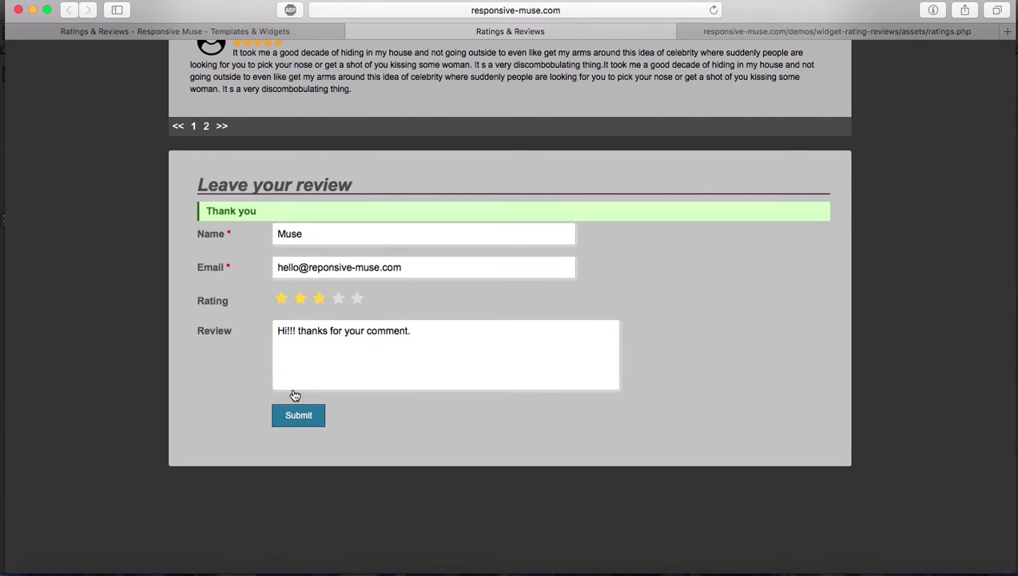
Step: In the reloaded control panel, change the new review's username from Muse to Responsive Muse and save
left_click(777, 31)
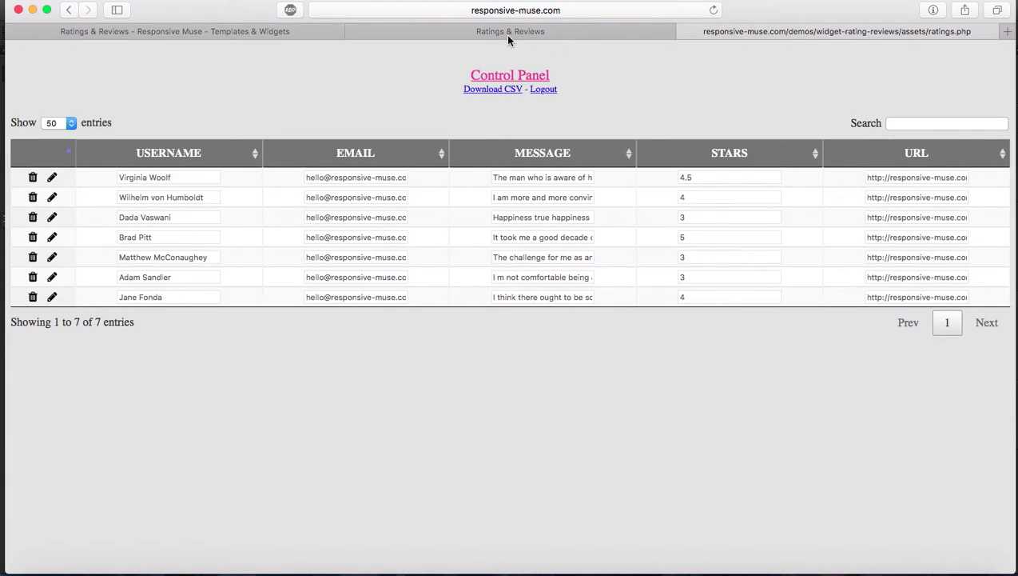
key("super+r")
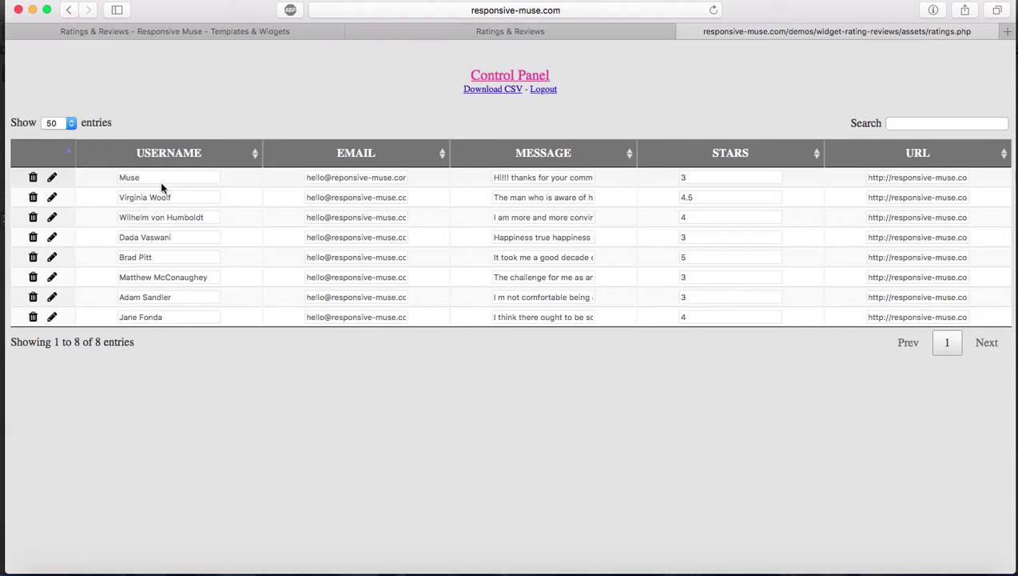
left_click(52, 179)
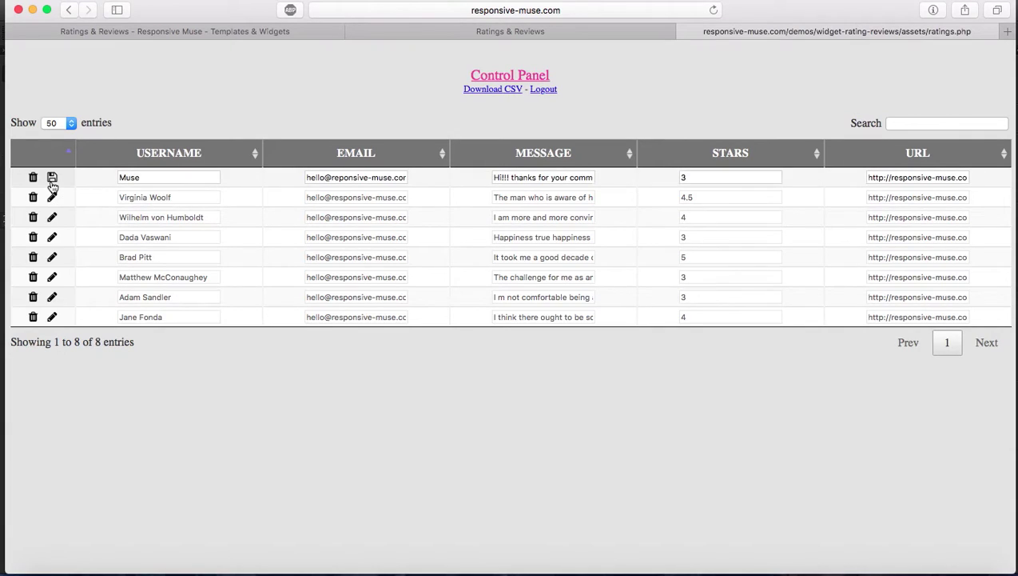
left_click(147, 173)
left_click(148, 174)
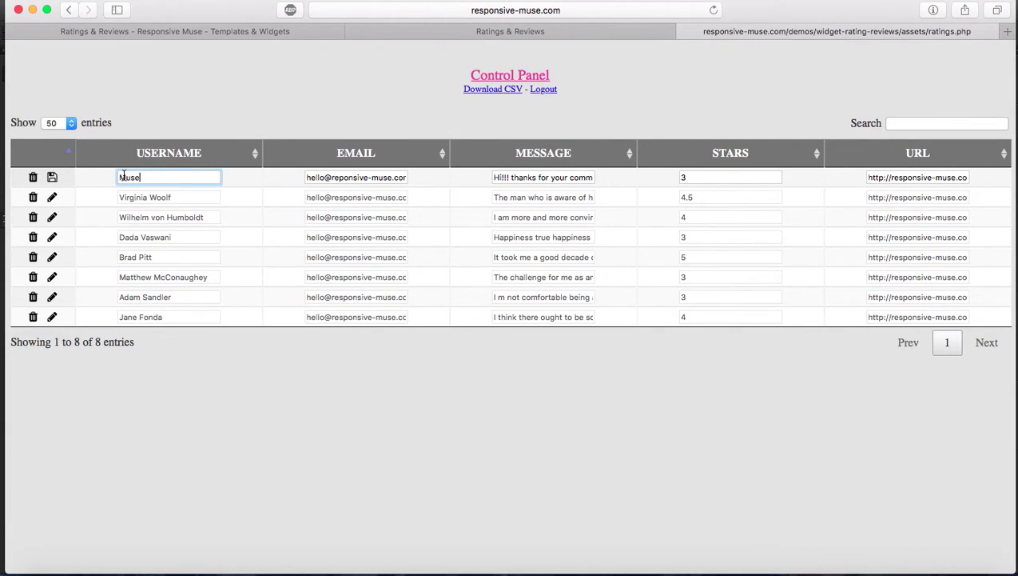
left_click(121, 177)
type("Responsive")
left_click(52, 178)
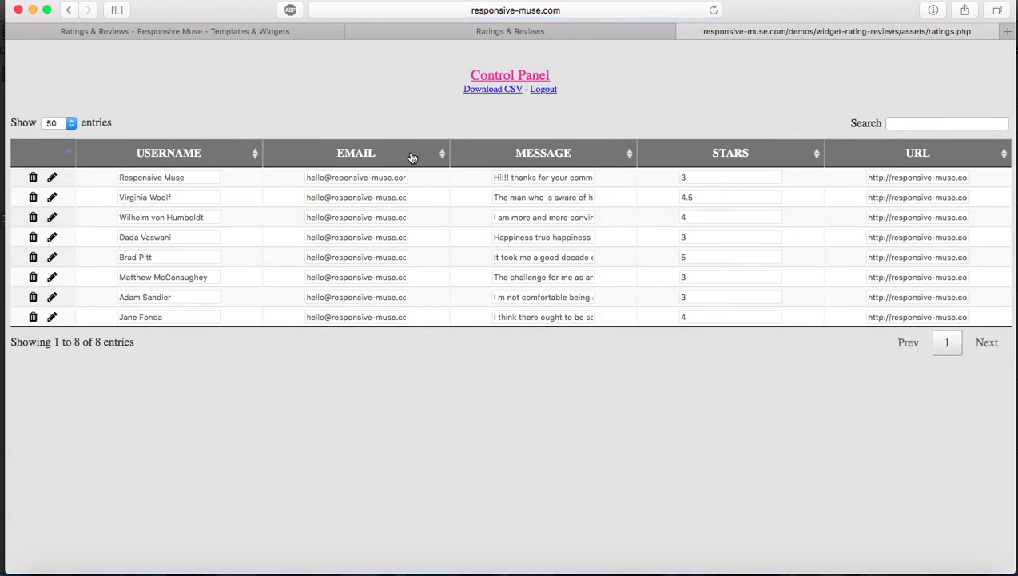
left_click(518, 32)
Step: Reload the live page to confirm 8 reviews averaging 3.69, including Responsive Muse's, then go back to the control panel
scroll(441, 241, "up", 8)
scroll(441, 242, "down", 6)
scroll(441, 242, "down", 3)
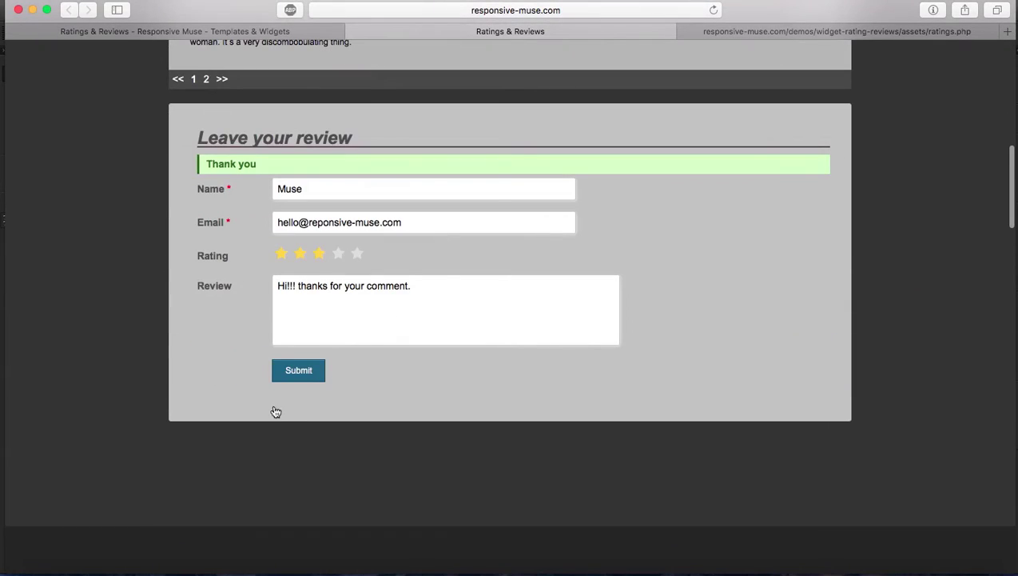
scroll(663, 316, "up", 10)
scroll(665, 319, "down", 3)
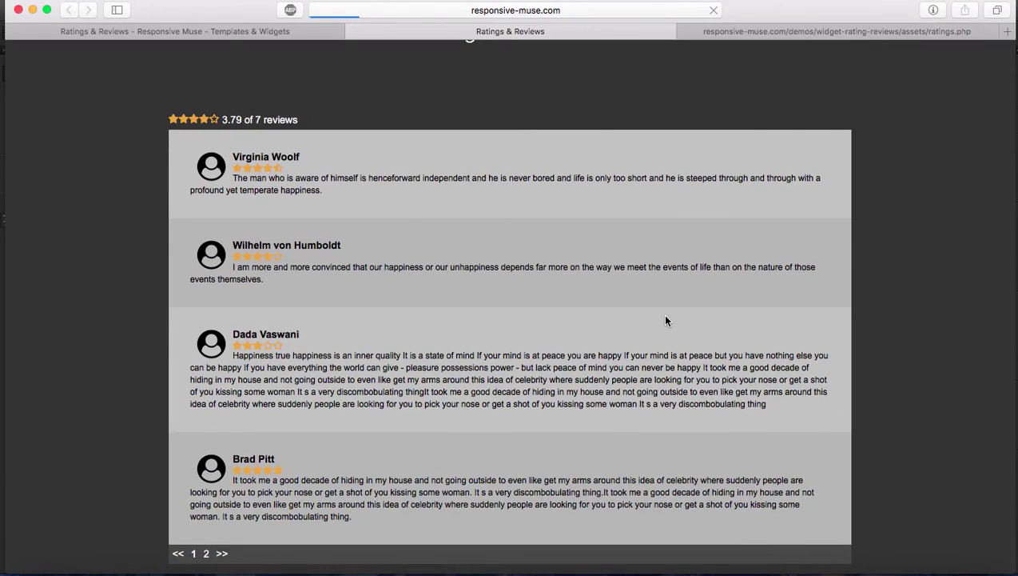
key("super+r")
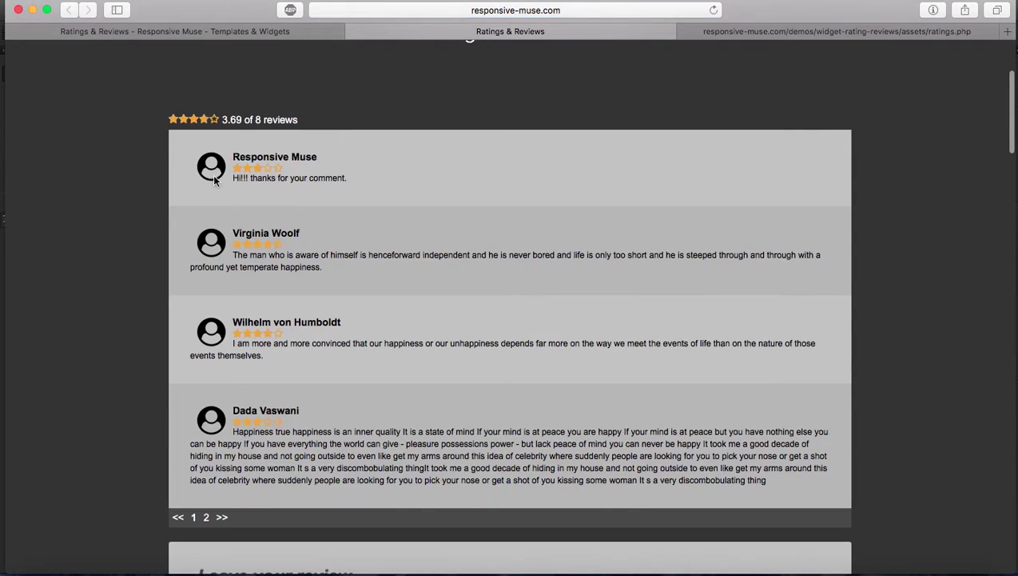
left_click(837, 32)
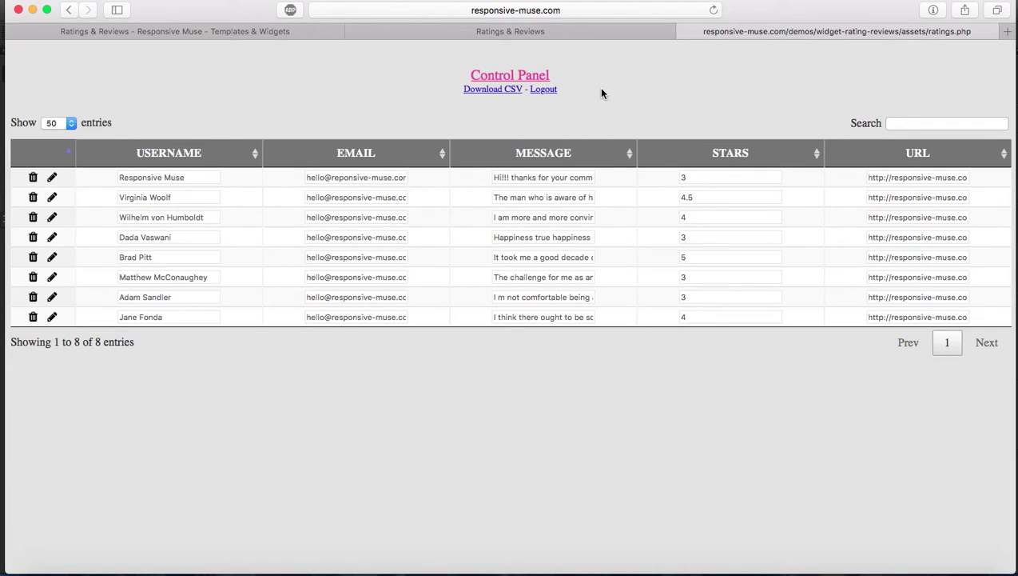